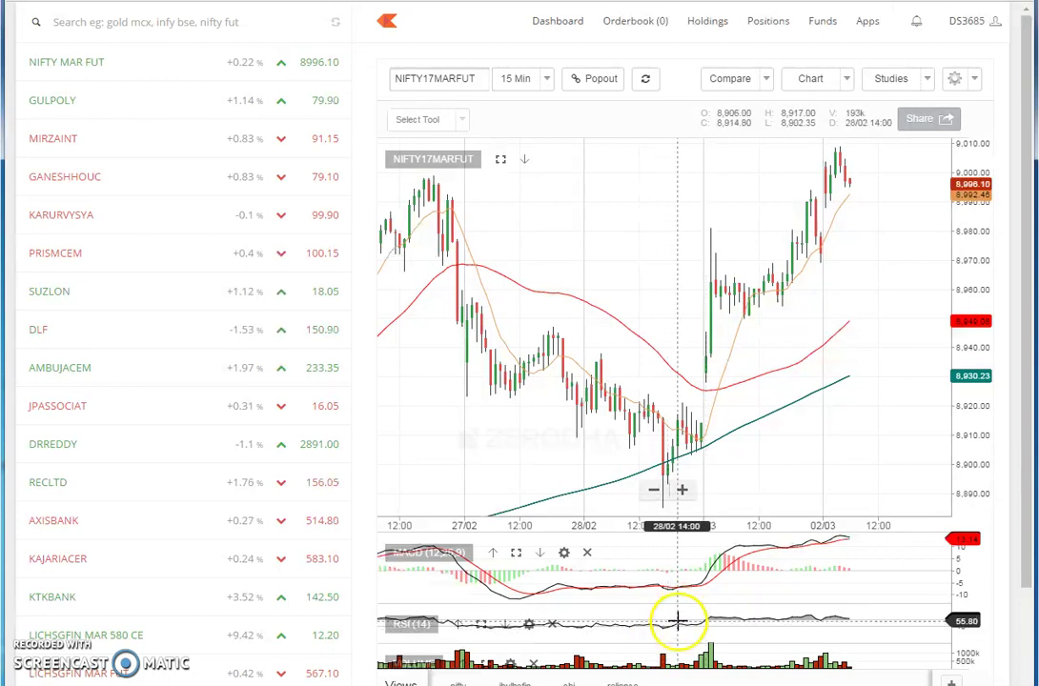
Step: Resize the chart panes so the RSI pane is taller and the price and MACD panes are shorter
{"action": "scroll", "coordinate": [673, 622], "scroll_direction": "up", "scroll_amount": 5}
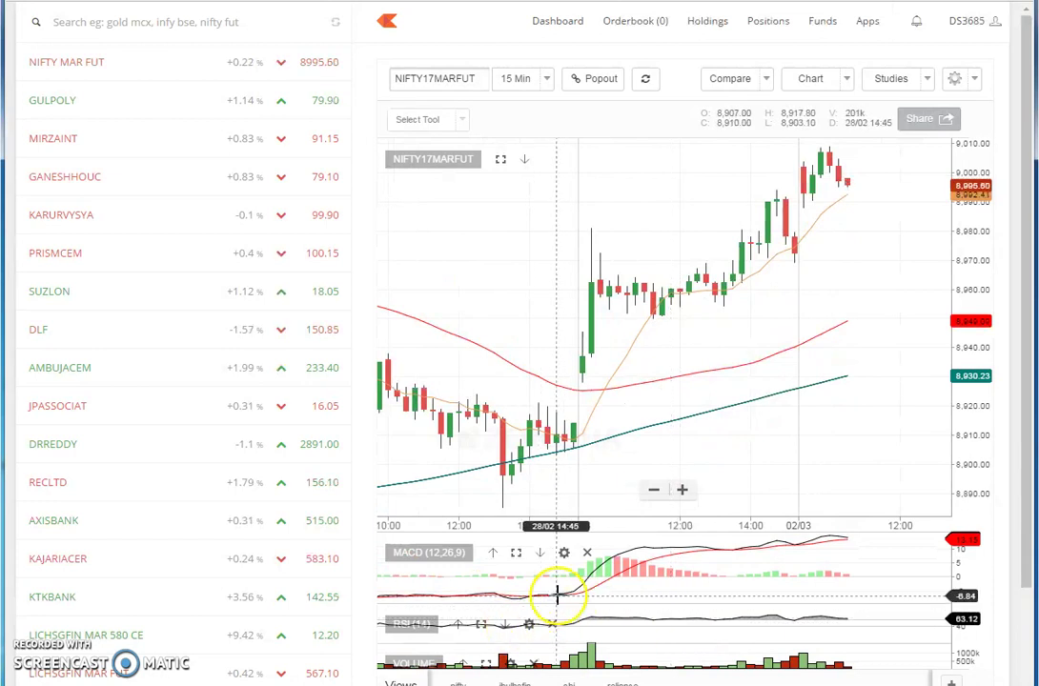
{"action": "left_click_drag", "start_coordinate": [557, 602], "coordinate": [574, 562]}
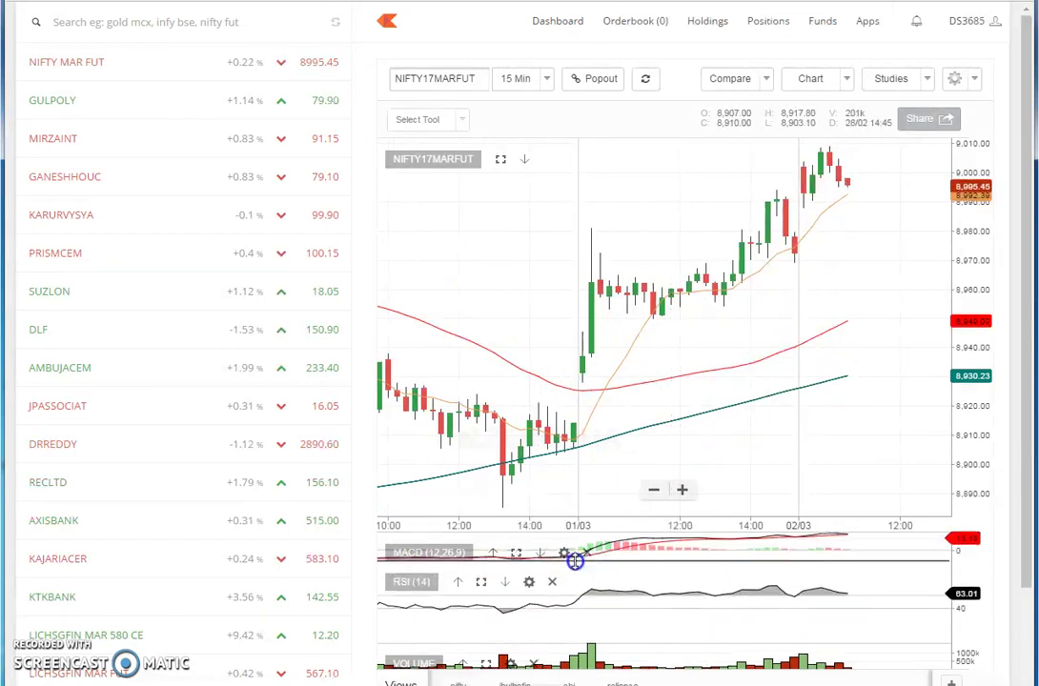
{"action": "left_click_drag", "start_coordinate": [598, 515], "coordinate": [610, 459]}
{"action": "left_click_drag", "start_coordinate": [599, 537], "coordinate": [613, 420]}
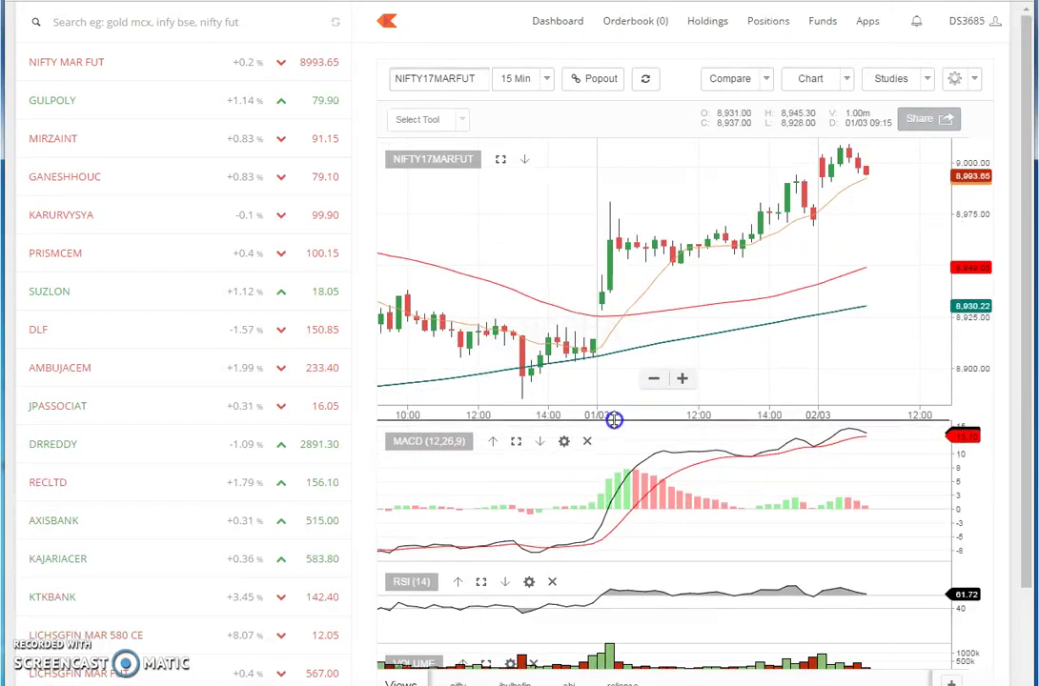
{"action": "left_click_drag", "start_coordinate": [600, 562], "coordinate": [621, 480]}
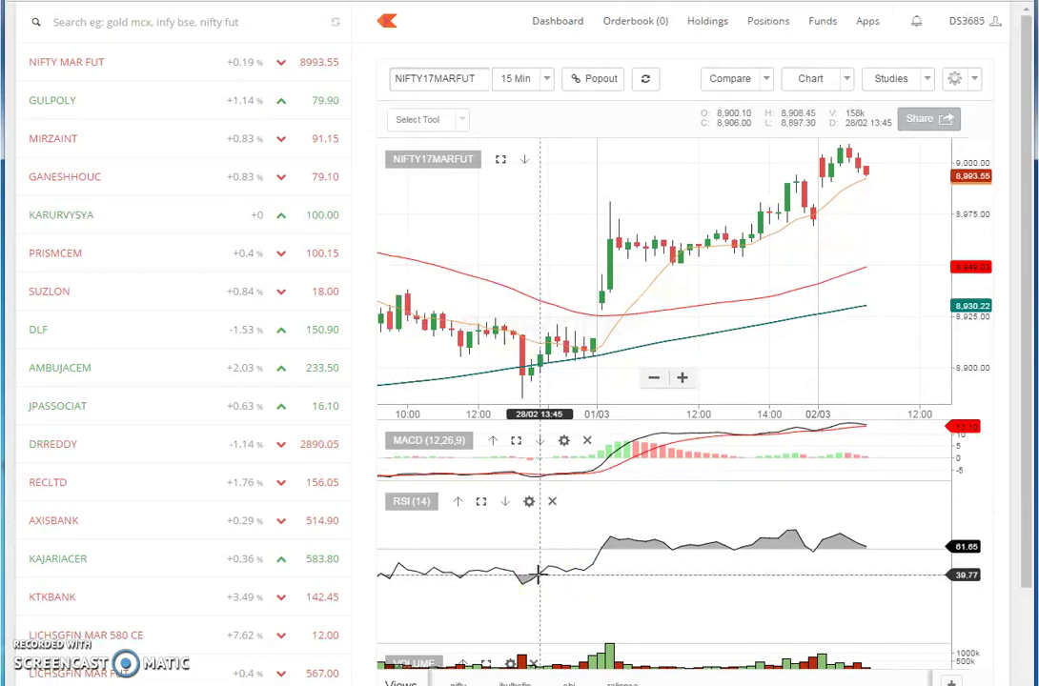
Step: Examine the candles around the 28/02 close and 01/03 open against the moving averages, MACD and RSI
{"action": "left_click_drag", "start_coordinate": [539, 570], "coordinate": [535, 484]}
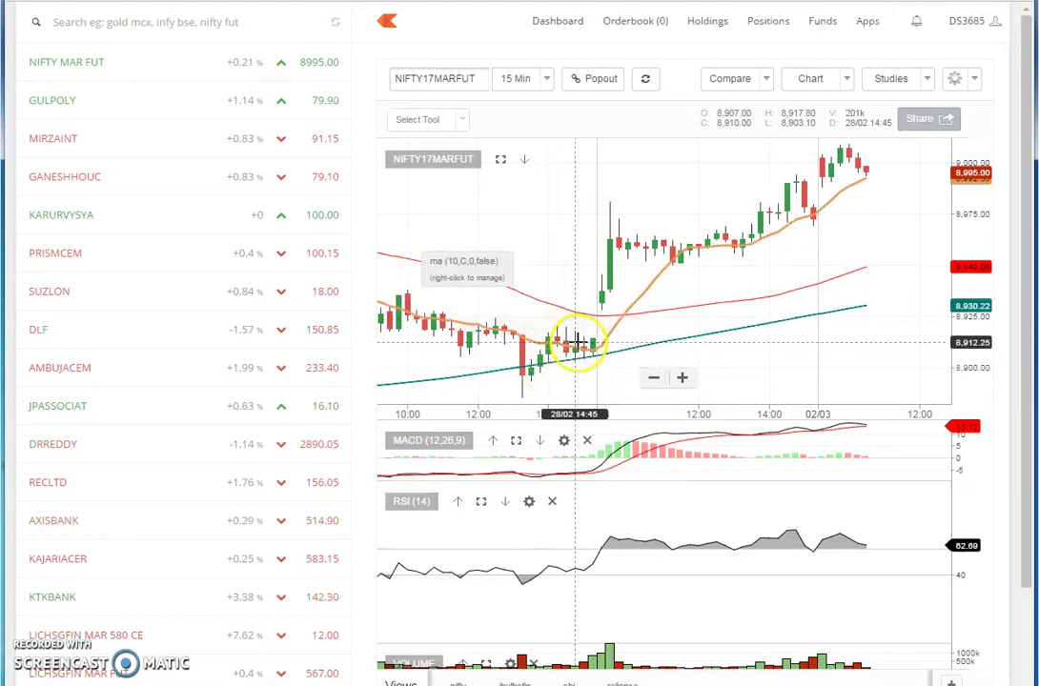
{"action": "left_click", "coordinate": [578, 343]}
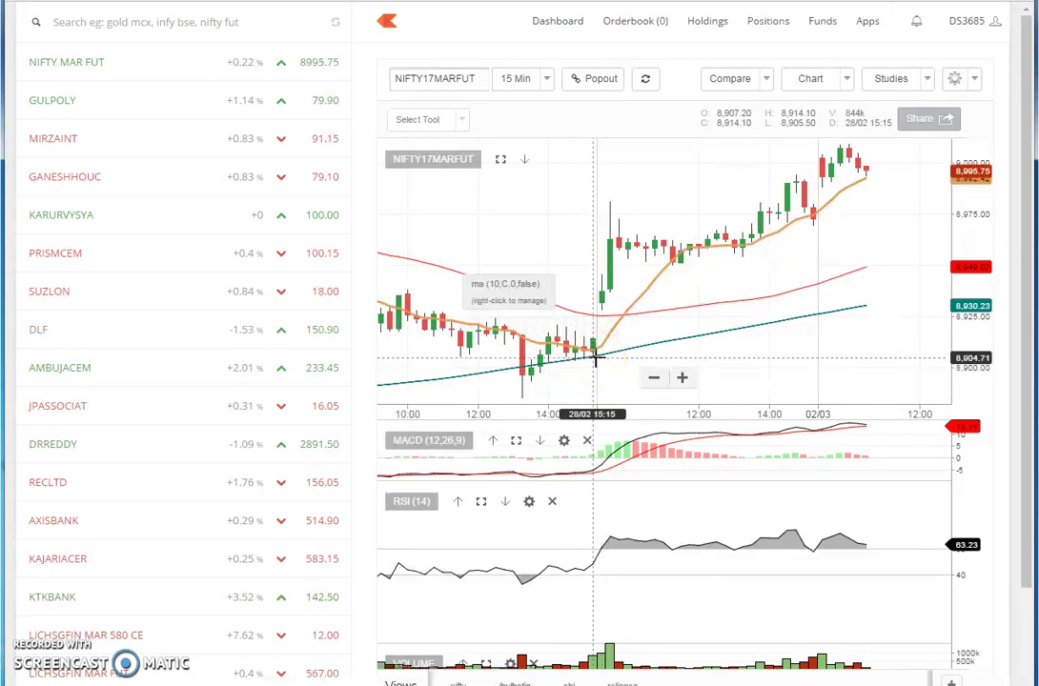
{"action": "left_click", "coordinate": [600, 301]}
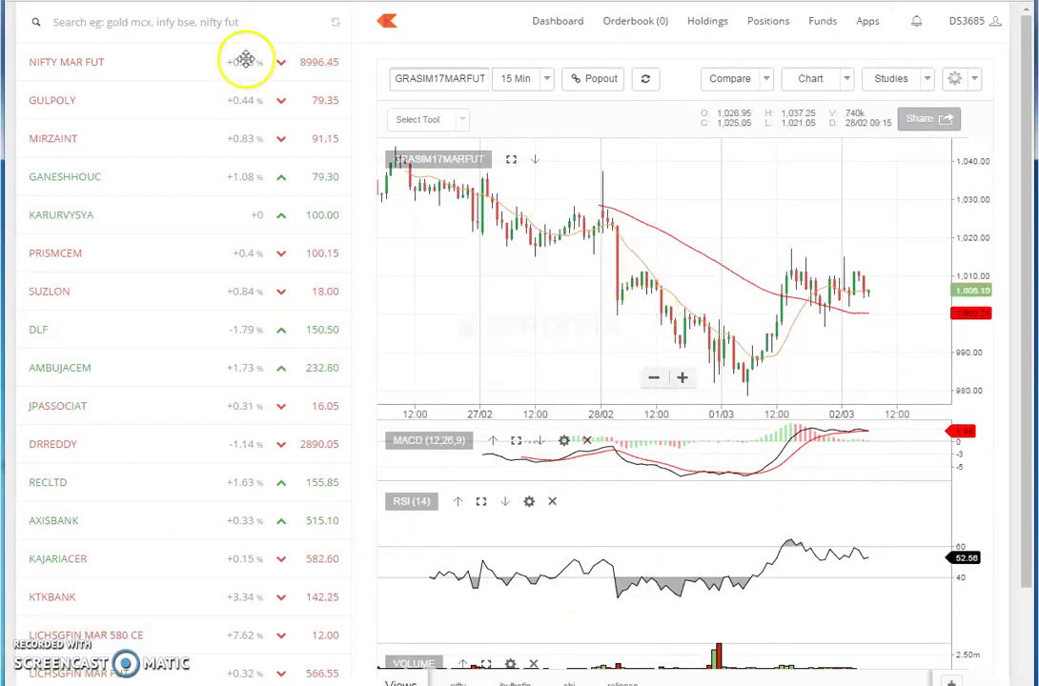
Step: Open the NIFTY MAR FUT chart from the watchlist and focus on the 01/03 and 02/03 candles
{"action": "left_click", "coordinate": [291, 62]}
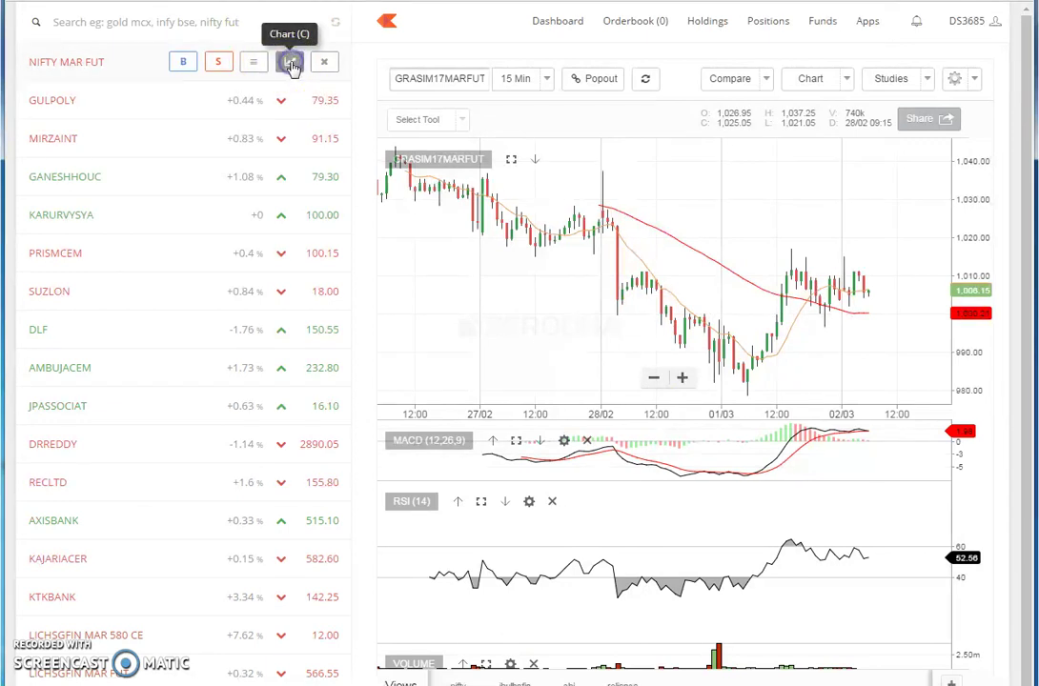
{"action": "scroll", "coordinate": [848, 311], "scroll_direction": "up", "scroll_amount": 4}
{"action": "scroll", "coordinate": [848, 311], "scroll_direction": "down", "scroll_amount": 3}
{"action": "scroll", "coordinate": [923, 223], "scroll_direction": "up", "scroll_amount": 3}
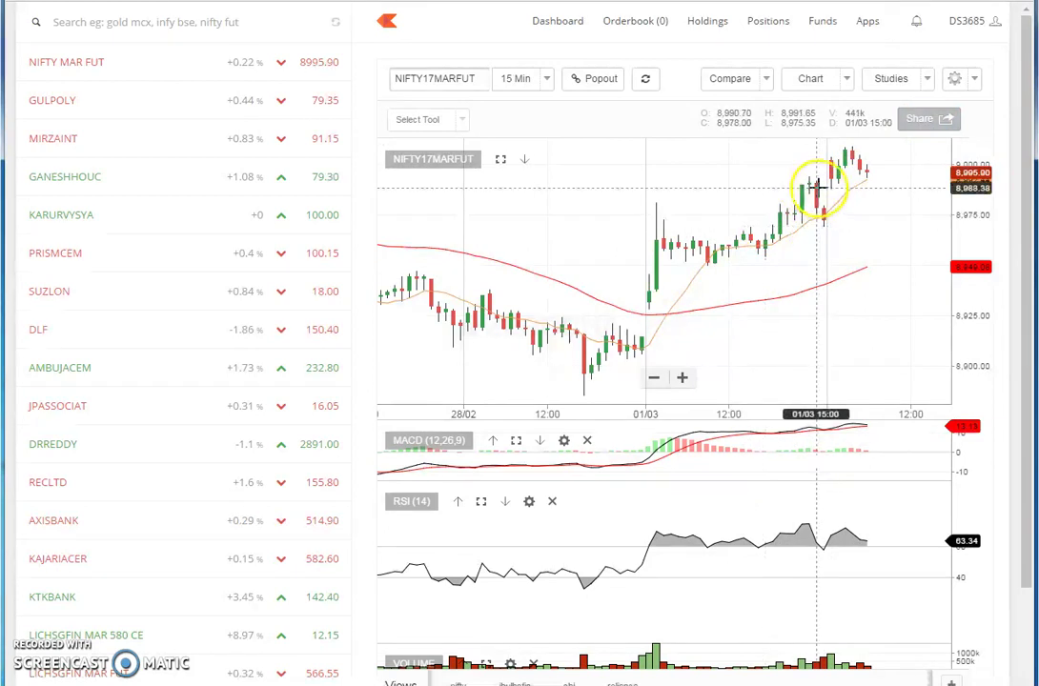
{"action": "scroll", "coordinate": [833, 192], "scroll_direction": "up", "scroll_amount": 2}
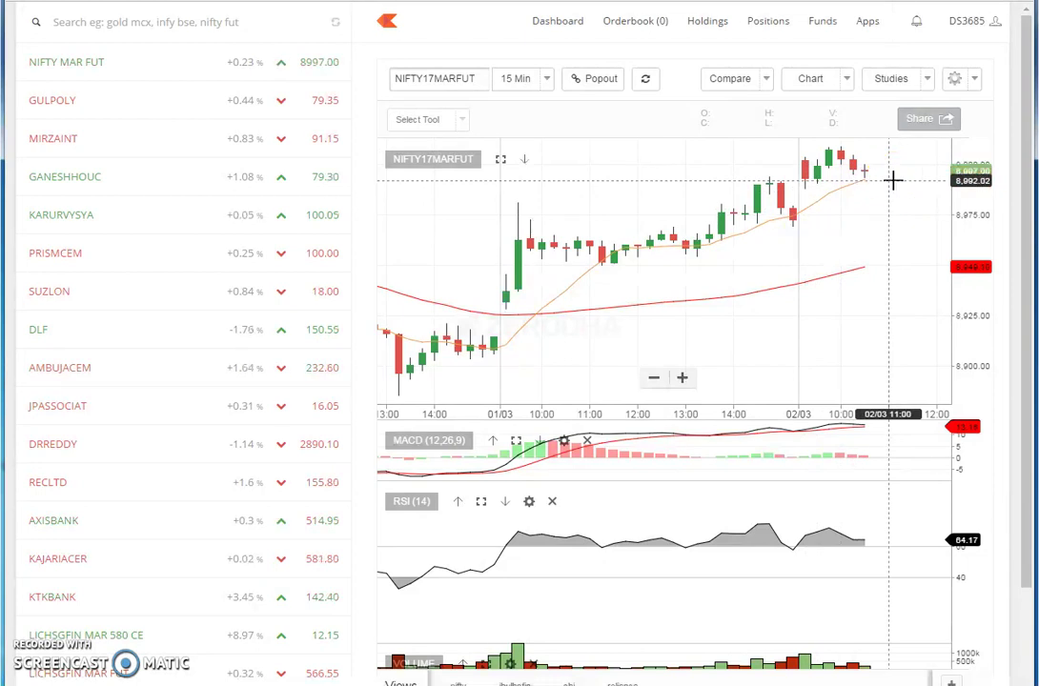
Step: Review the 15-minute price history back to early February and examine the candles near the 50-period moving average around 07/02
{"action": "scroll", "coordinate": [900, 196], "scroll_direction": "down", "scroll_amount": 5}
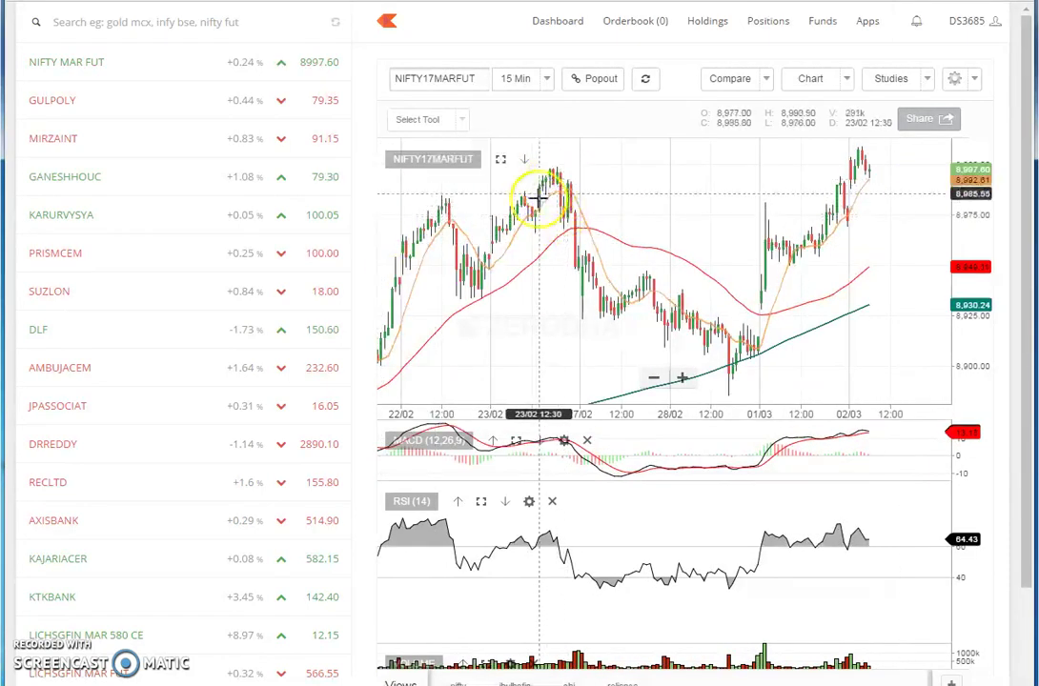
{"action": "scroll", "coordinate": [503, 281], "scroll_direction": "down", "scroll_amount": 2}
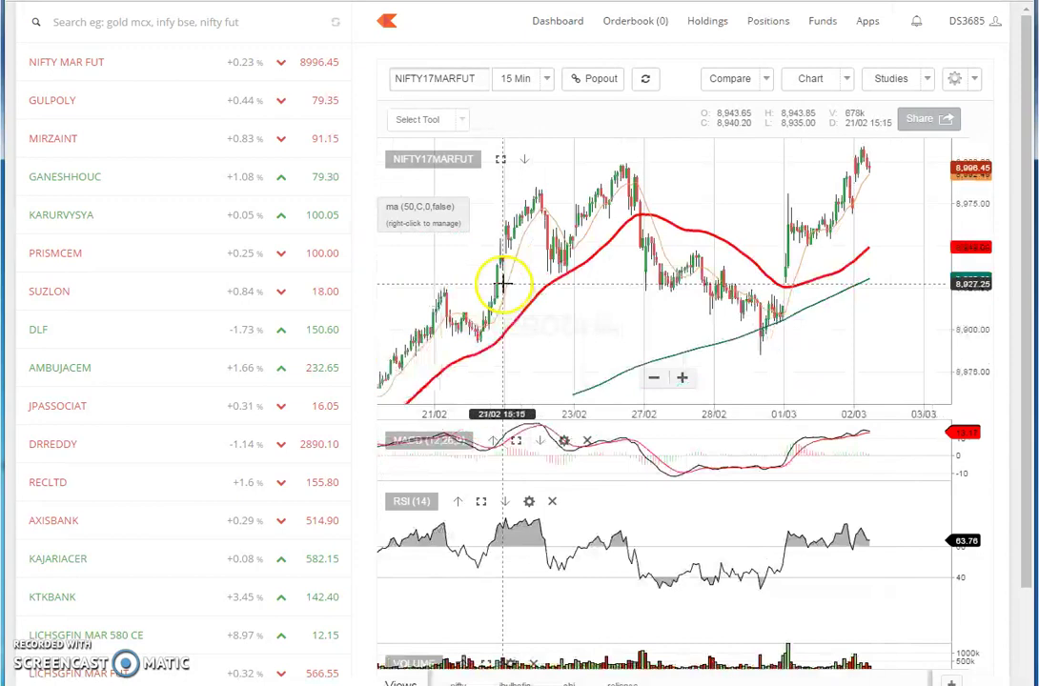
{"action": "scroll", "coordinate": [503, 284], "scroll_direction": "down", "scroll_amount": 2}
{"action": "left_click_drag", "start_coordinate": [533, 317], "coordinate": [766, 321]}
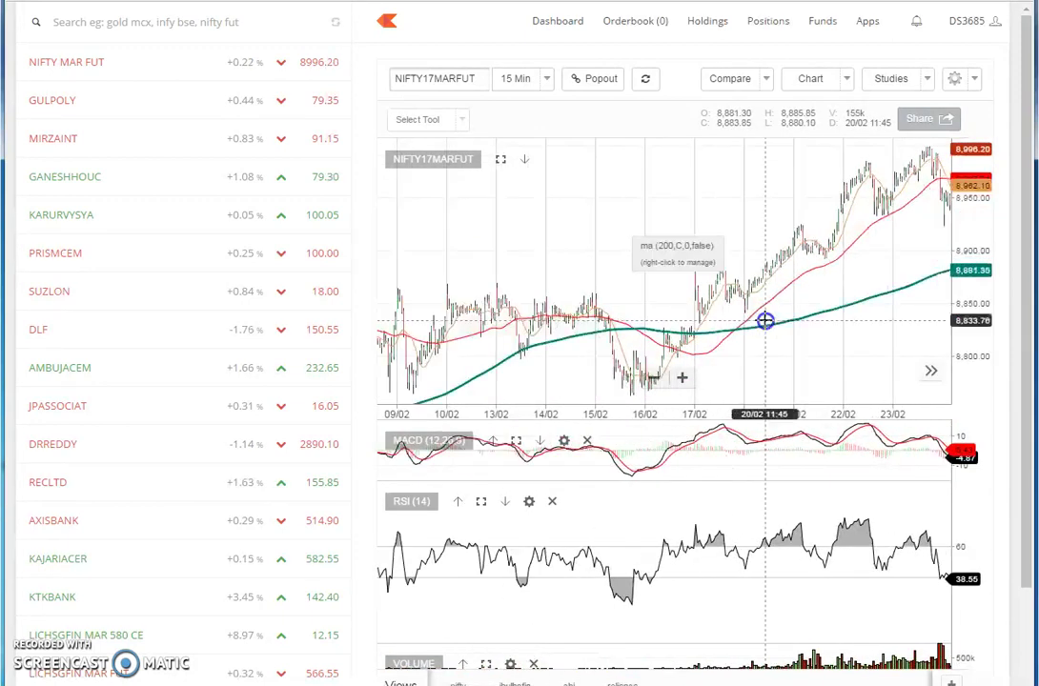
{"action": "left_click_drag", "start_coordinate": [558, 301], "coordinate": [765, 317]}
{"action": "left_click_drag", "start_coordinate": [626, 318], "coordinate": [752, 339]}
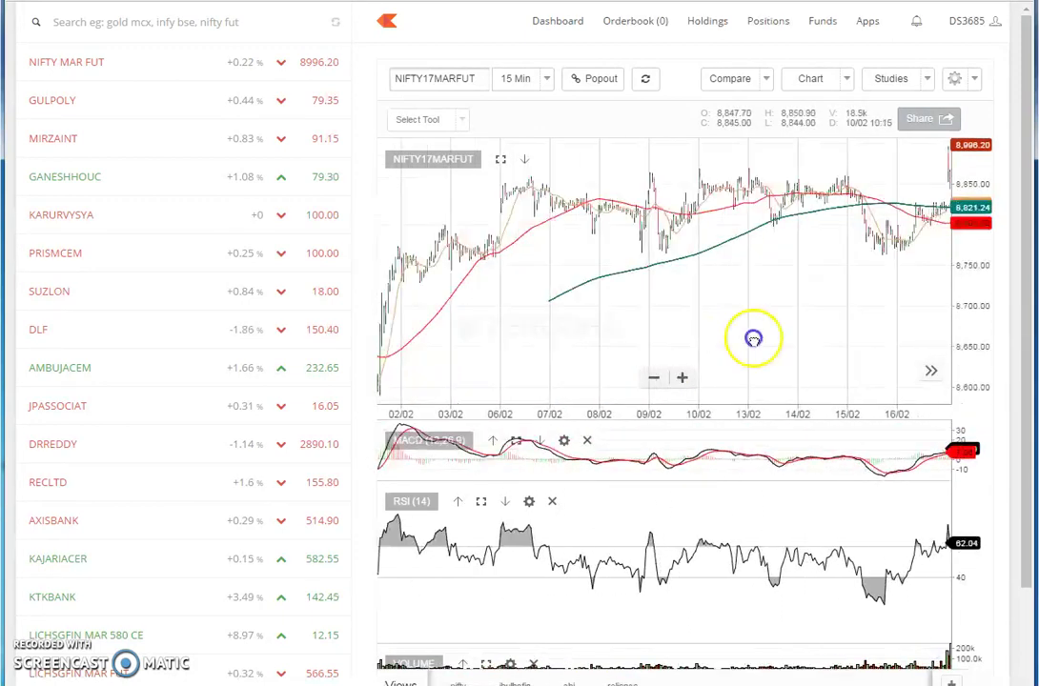
{"action": "scroll", "coordinate": [538, 265], "scroll_direction": "up", "scroll_amount": 3}
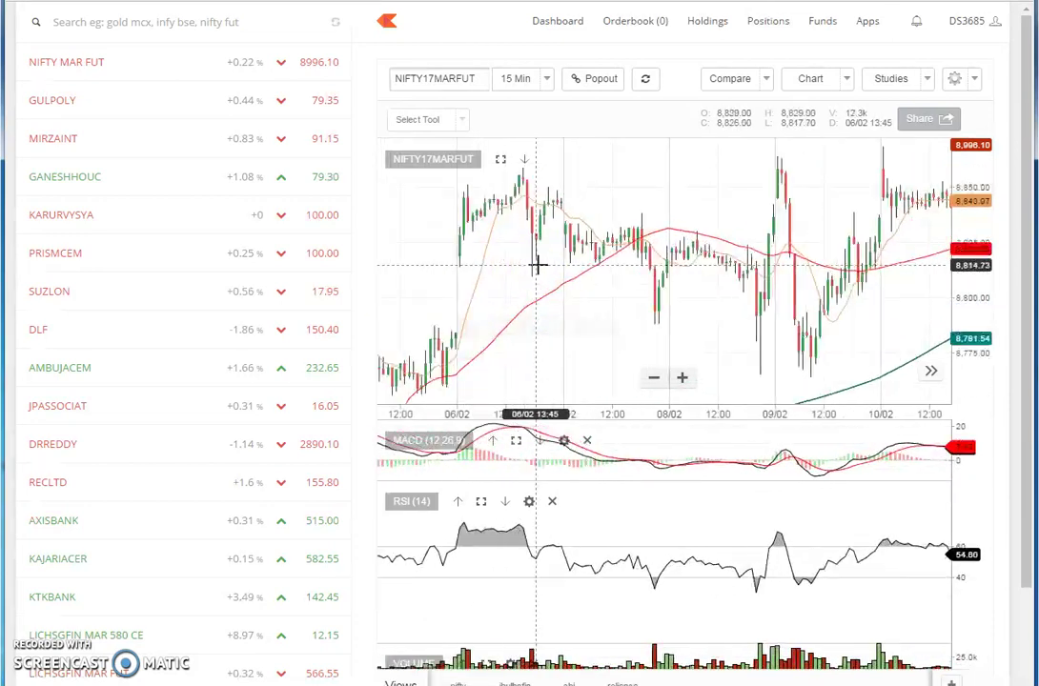
{"action": "scroll", "coordinate": [537, 265], "scroll_direction": "up", "scroll_amount": 2}
{"action": "left_click", "coordinate": [531, 288]}
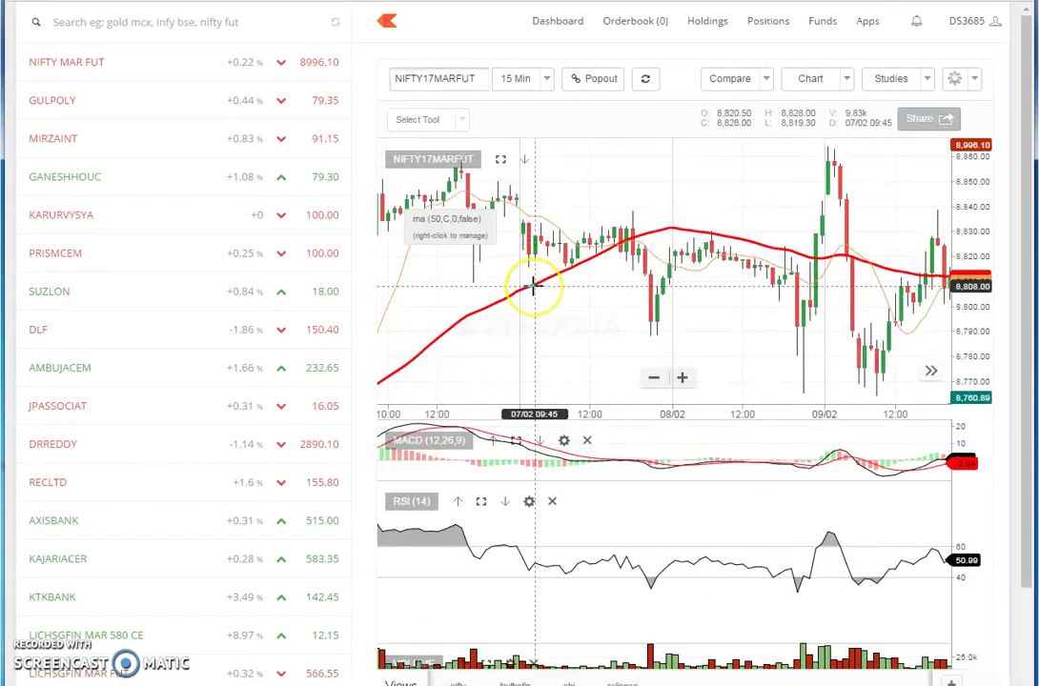
Step: Examine the January price history back to 05/01 for how price behaves around the moving averages, MACD and RSI
{"action": "scroll", "coordinate": [534, 286], "scroll_direction": "down", "scroll_amount": 3}
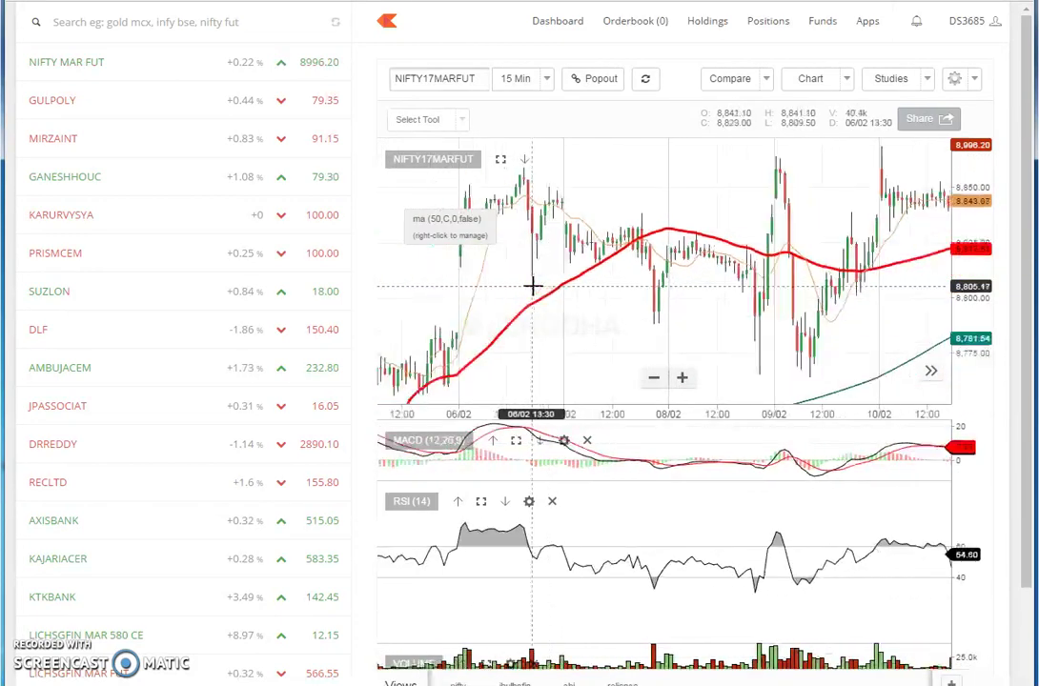
{"action": "scroll", "coordinate": [531, 286], "scroll_direction": "down", "scroll_amount": 3}
{"action": "left_click_drag", "start_coordinate": [533, 288], "coordinate": [801, 330]}
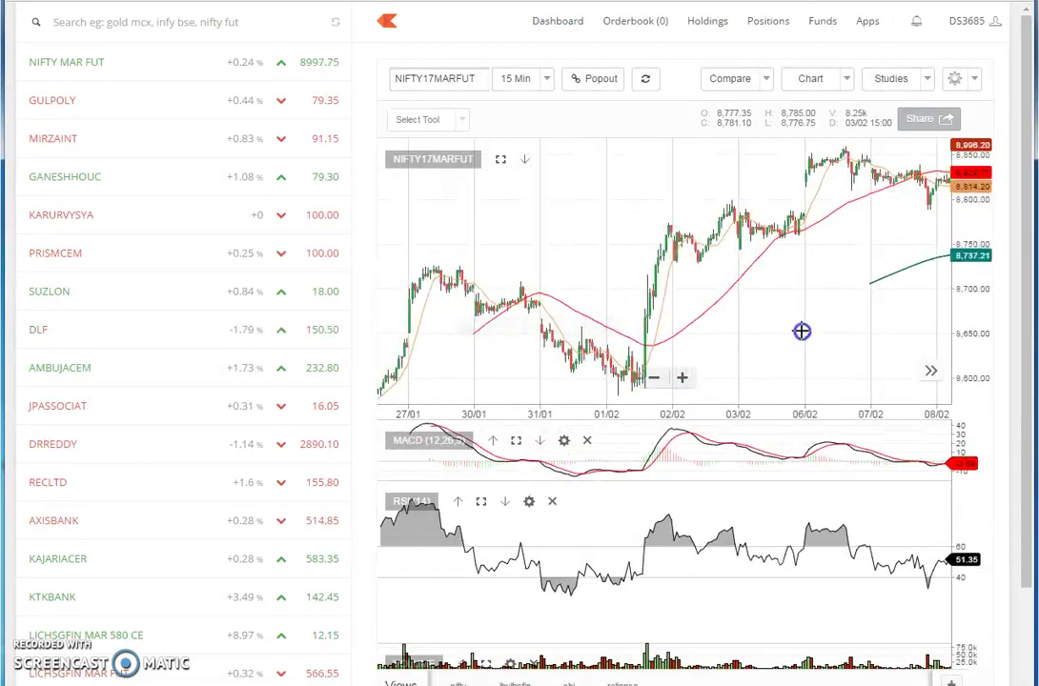
{"action": "left_click_drag", "start_coordinate": [573, 355], "coordinate": [834, 332]}
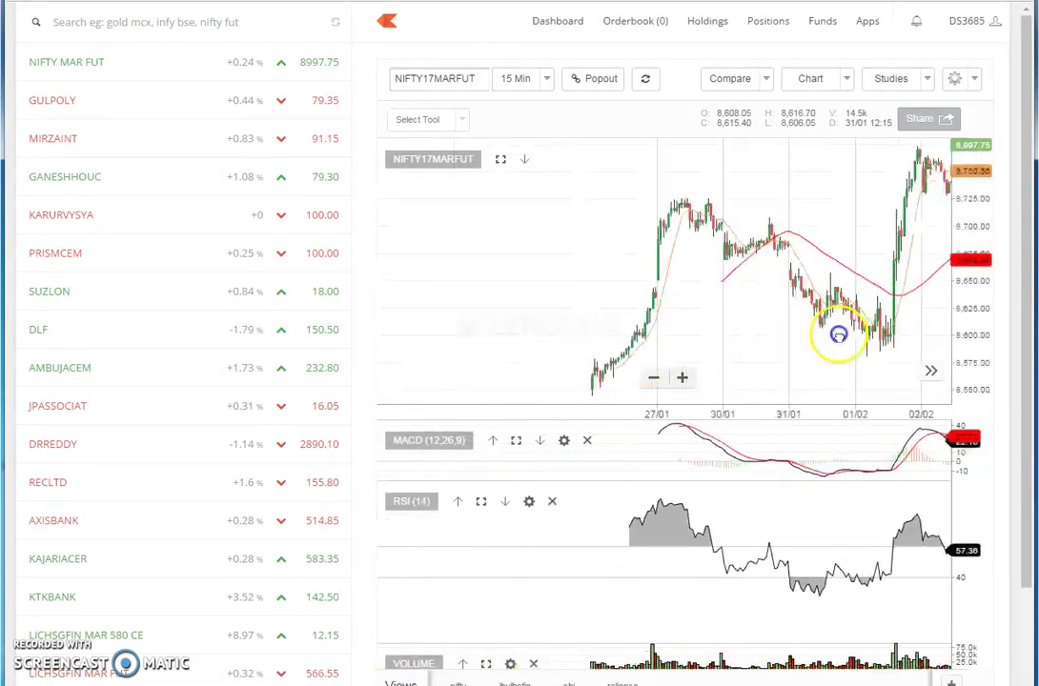
{"action": "scroll", "coordinate": [686, 298], "scroll_direction": "up", "scroll_amount": 4}
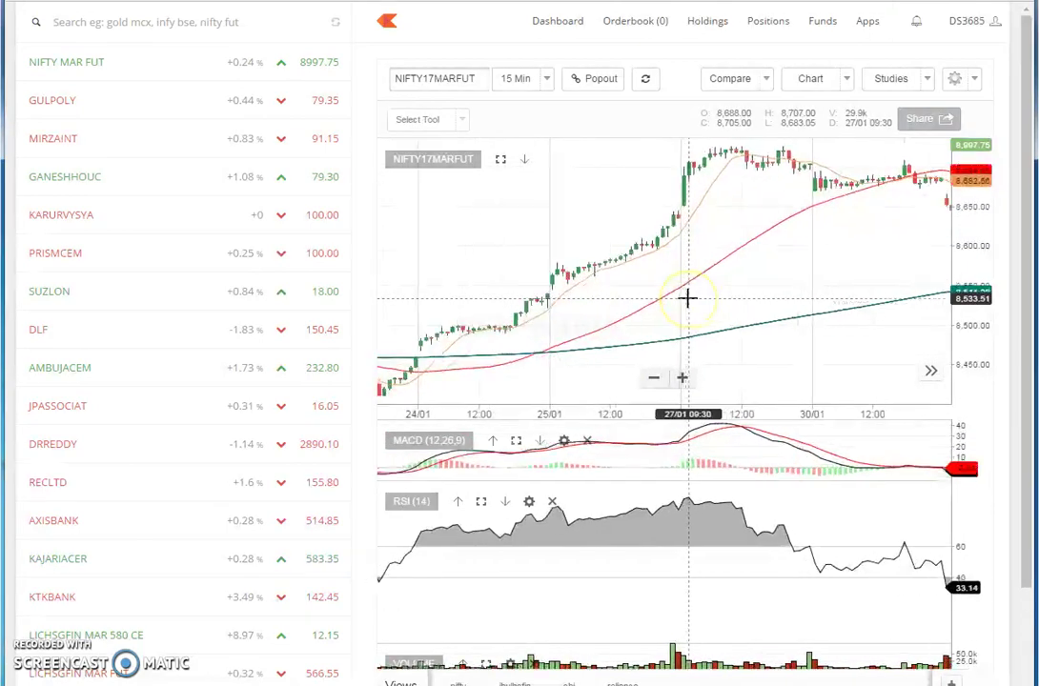
{"action": "left_click_drag", "start_coordinate": [686, 296], "coordinate": [935, 294]}
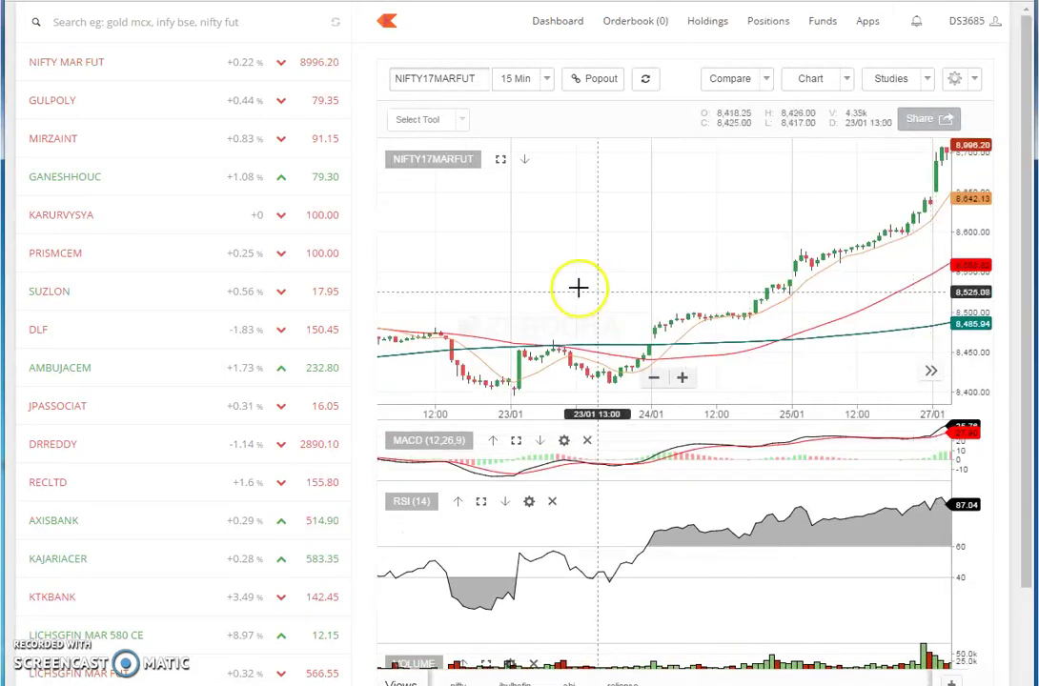
{"action": "left_click_drag", "start_coordinate": [548, 268], "coordinate": [882, 291]}
{"action": "left_click_drag", "start_coordinate": [531, 304], "coordinate": [777, 315]}
{"action": "left_click_drag", "start_coordinate": [520, 318], "coordinate": [829, 330]}
{"action": "left_click_drag", "start_coordinate": [540, 334], "coordinate": [765, 326]}
{"action": "left_click_drag", "start_coordinate": [444, 313], "coordinate": [719, 330]}
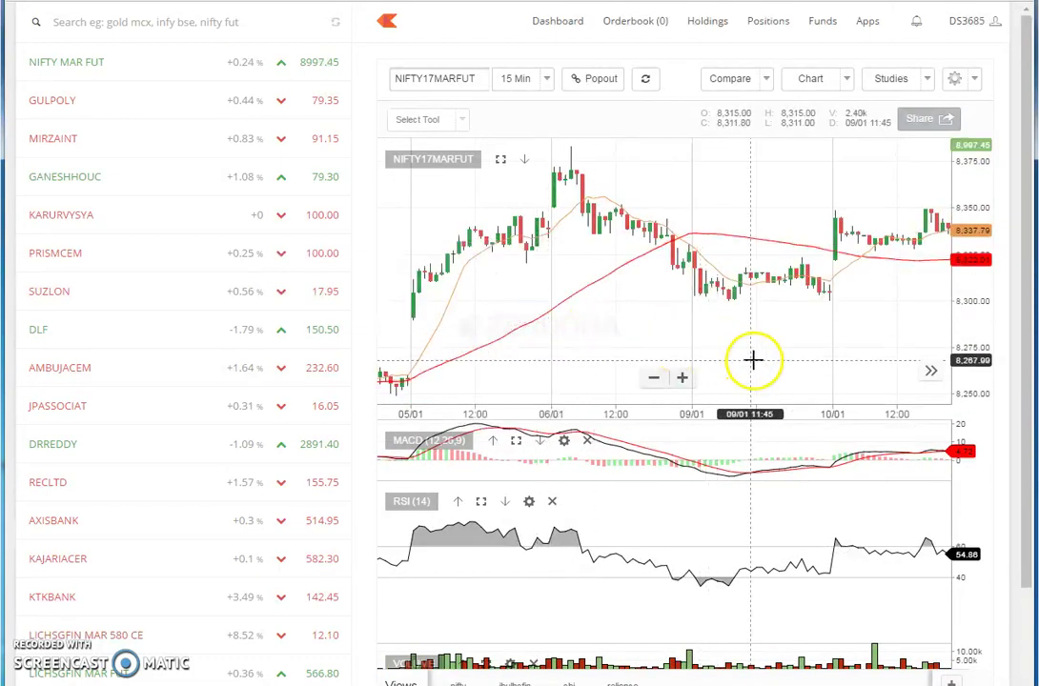
Step: Return the chart to the latest candles and examine the 28/02 low at the 200-period moving average
{"action": "left_click_drag", "start_coordinate": [799, 304], "coordinate": [598, 328]}
{"action": "left_click", "coordinate": [929, 370]}
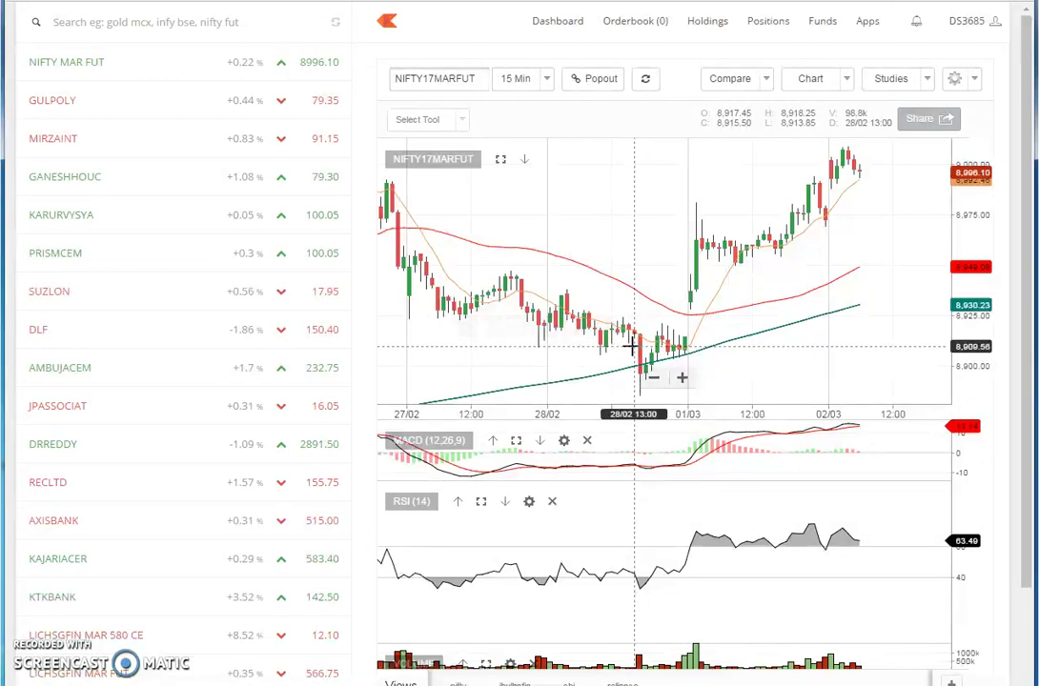
{"action": "left_click", "coordinate": [643, 364]}
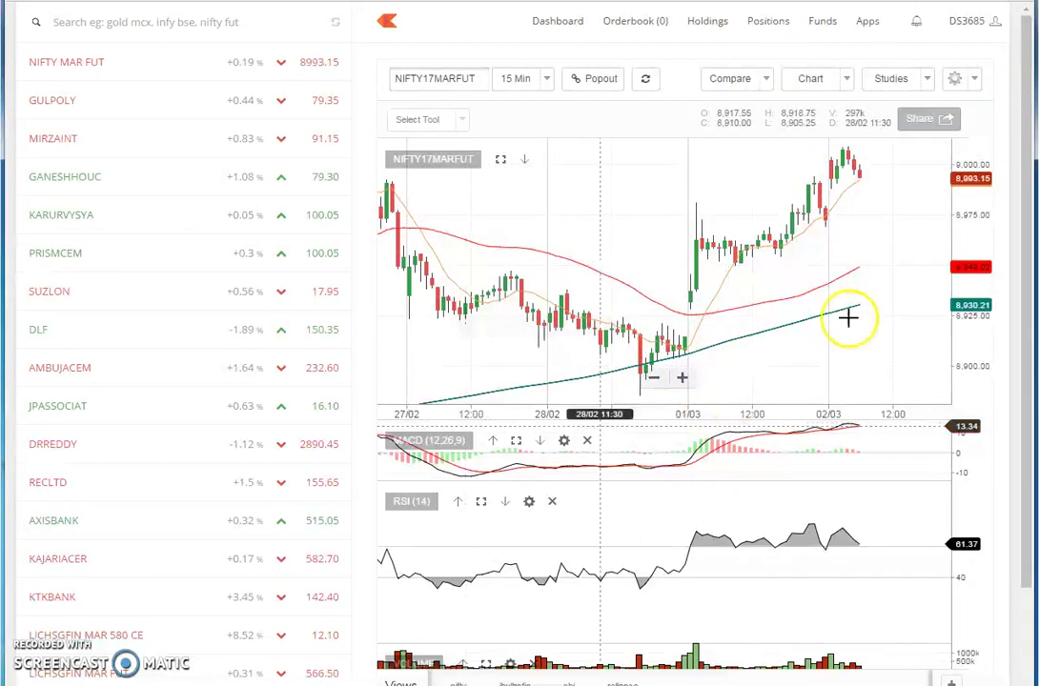
Step: Examine the longer trend back to the start of January against the 50- and 200-period moving averages
{"action": "scroll", "coordinate": [684, 362], "scroll_direction": "down", "scroll_amount": 3}
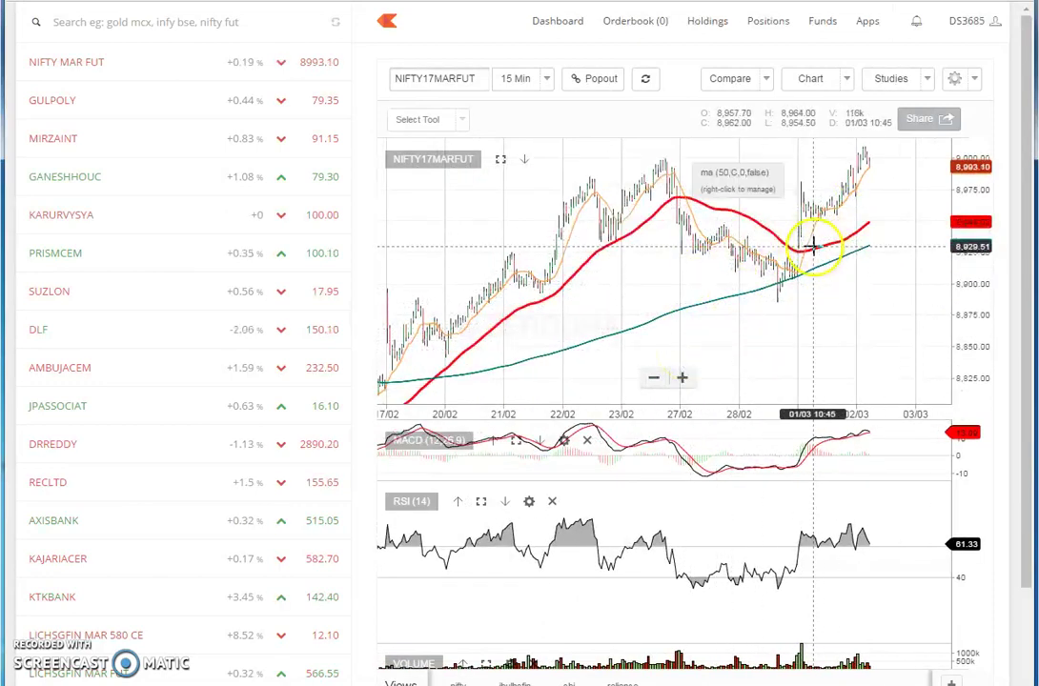
{"action": "scroll", "coordinate": [807, 273], "scroll_direction": "up", "scroll_amount": 3}
{"action": "scroll", "coordinate": [727, 282], "scroll_direction": "down", "scroll_amount": 3}
{"action": "scroll", "coordinate": [727, 282], "scroll_direction": "down", "scroll_amount": 3}
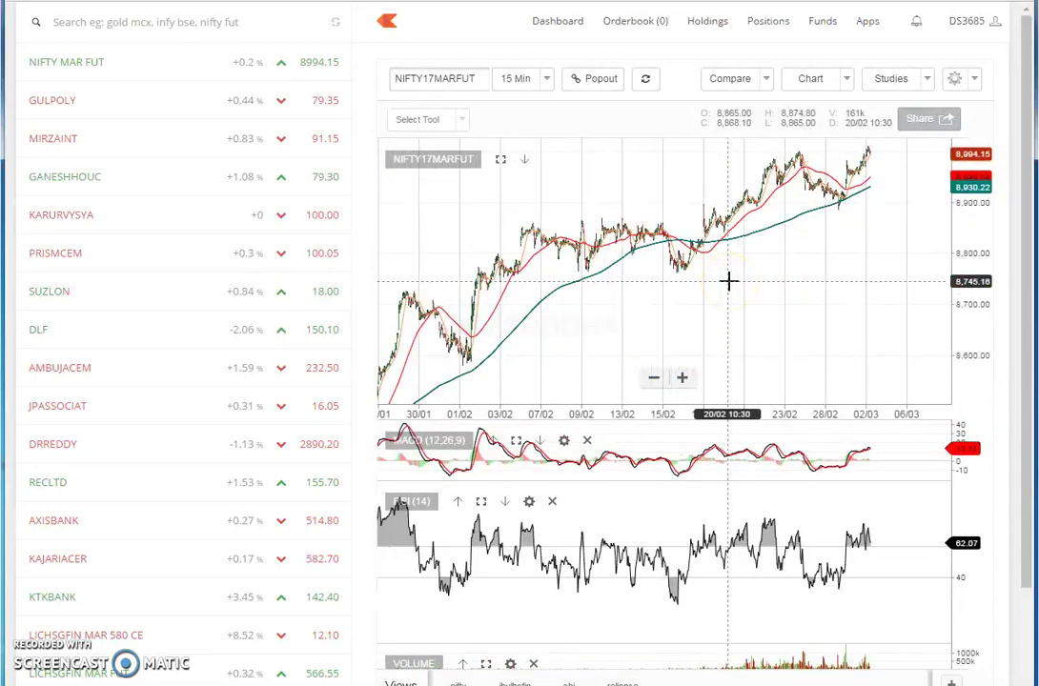
{"action": "left_click_drag", "start_coordinate": [727, 282], "coordinate": [906, 288]}
{"action": "left_click_drag", "start_coordinate": [672, 339], "coordinate": [633, 329]}
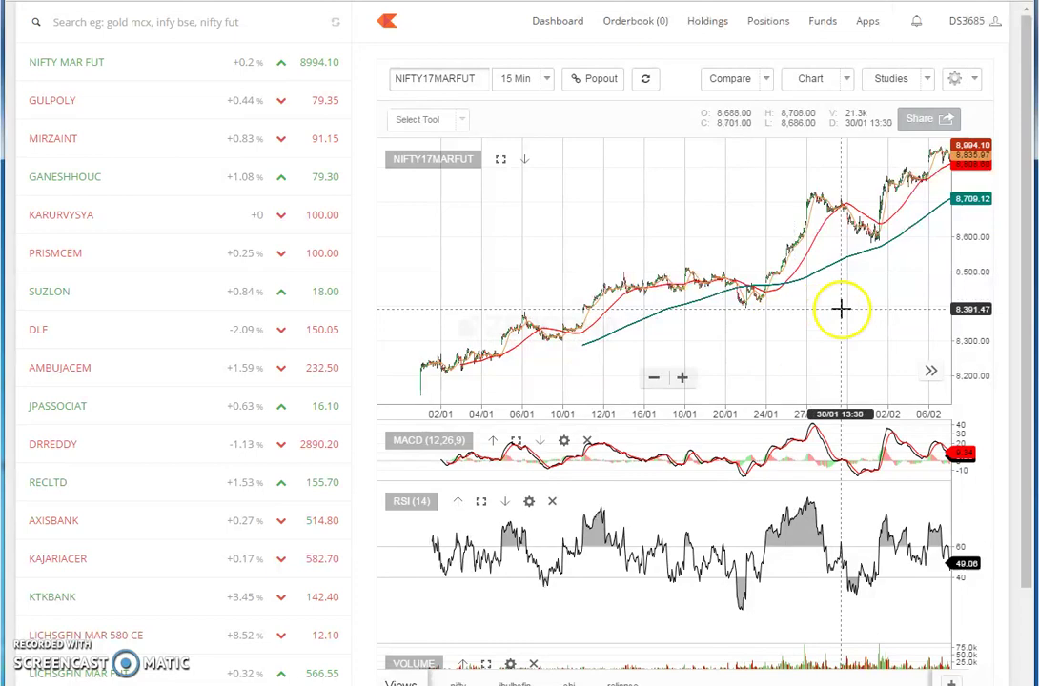
Step: Bring the chart back to the latest candles and inspect price from 28/02 to 02/03 above the 200-period moving average
{"action": "left_click", "coordinate": [930, 374]}
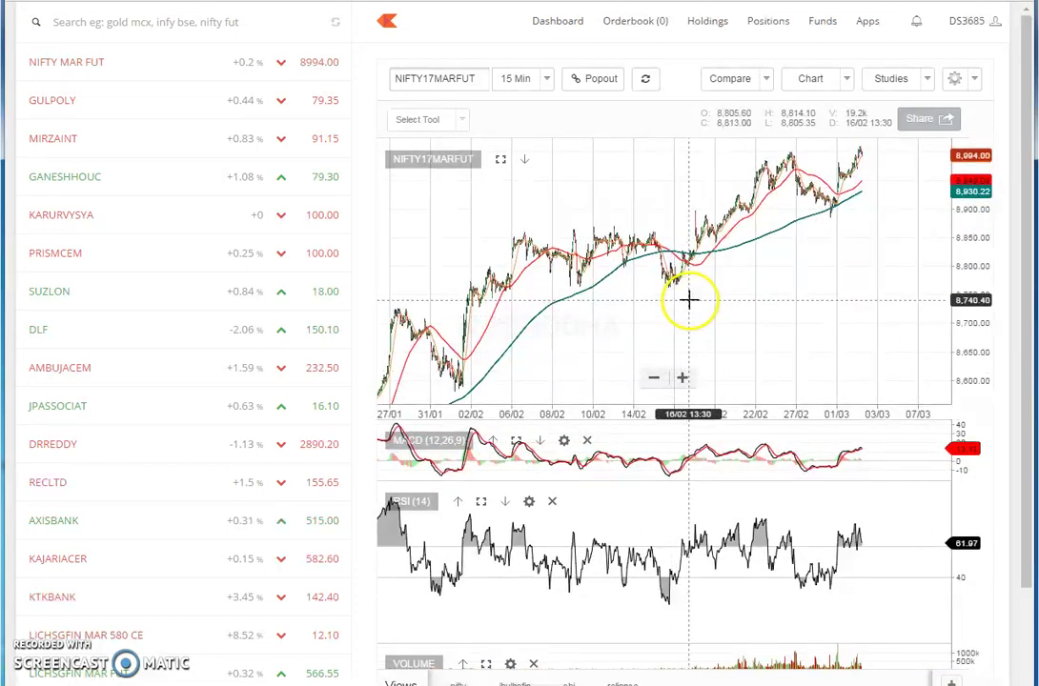
{"action": "scroll", "coordinate": [689, 299], "scroll_direction": "up", "scroll_amount": 3}
{"action": "scroll", "coordinate": [689, 299], "scroll_direction": "up", "scroll_amount": 3}
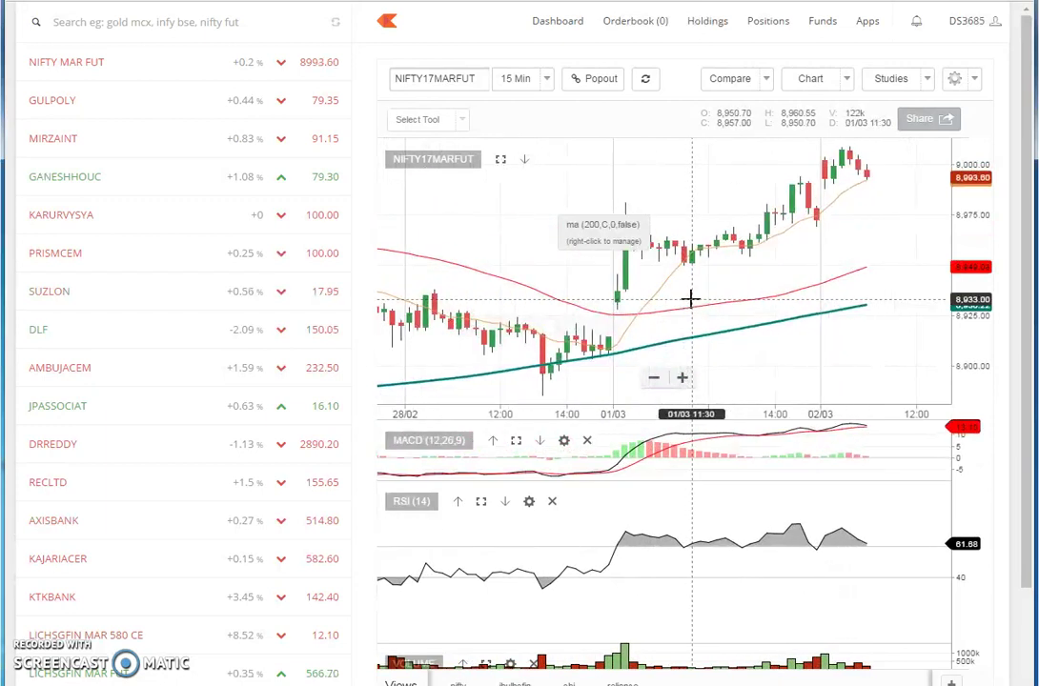
{"action": "left_click", "coordinate": [693, 293]}
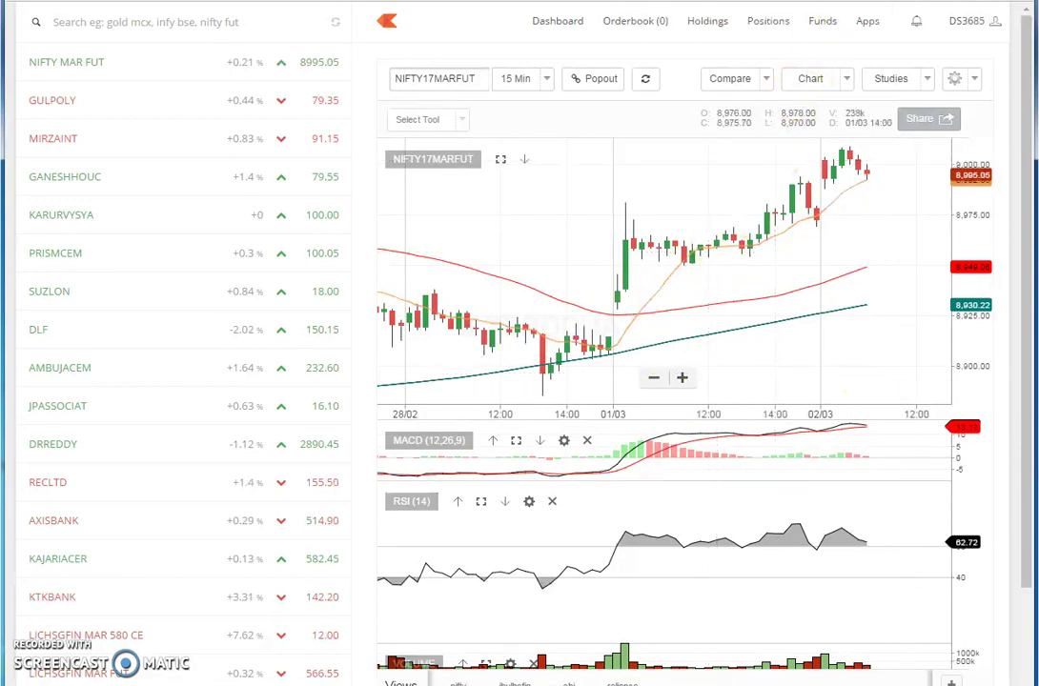
Step: Search Google for "200 dma" in a new browser tab
{"action": "key", "text": "ctrl+t"}
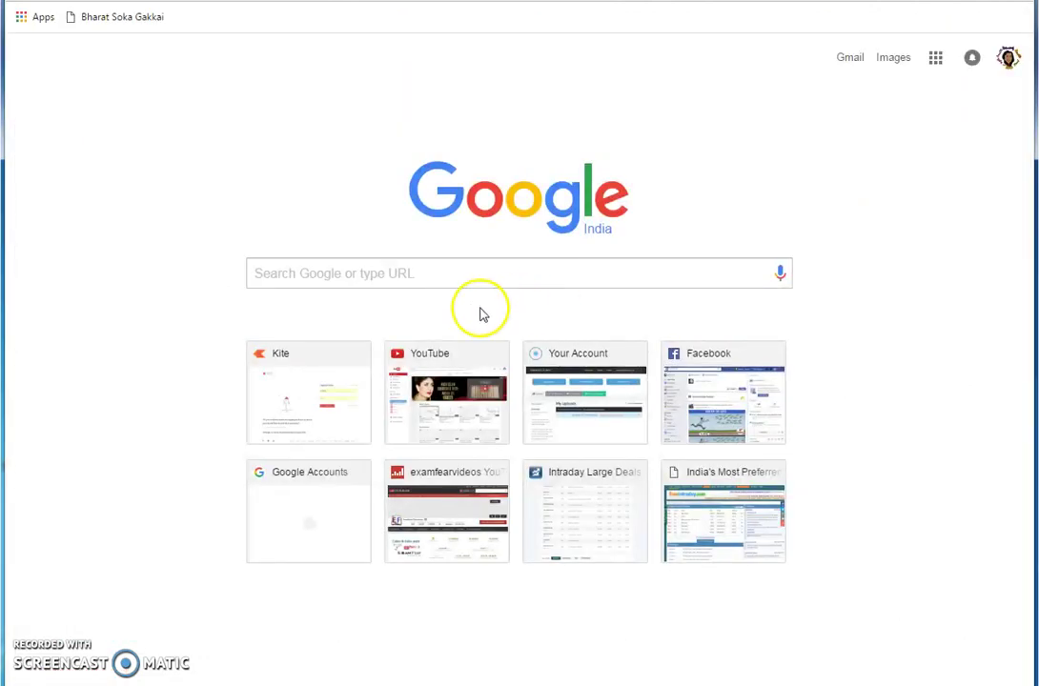
{"action": "left_click", "coordinate": [483, 276]}
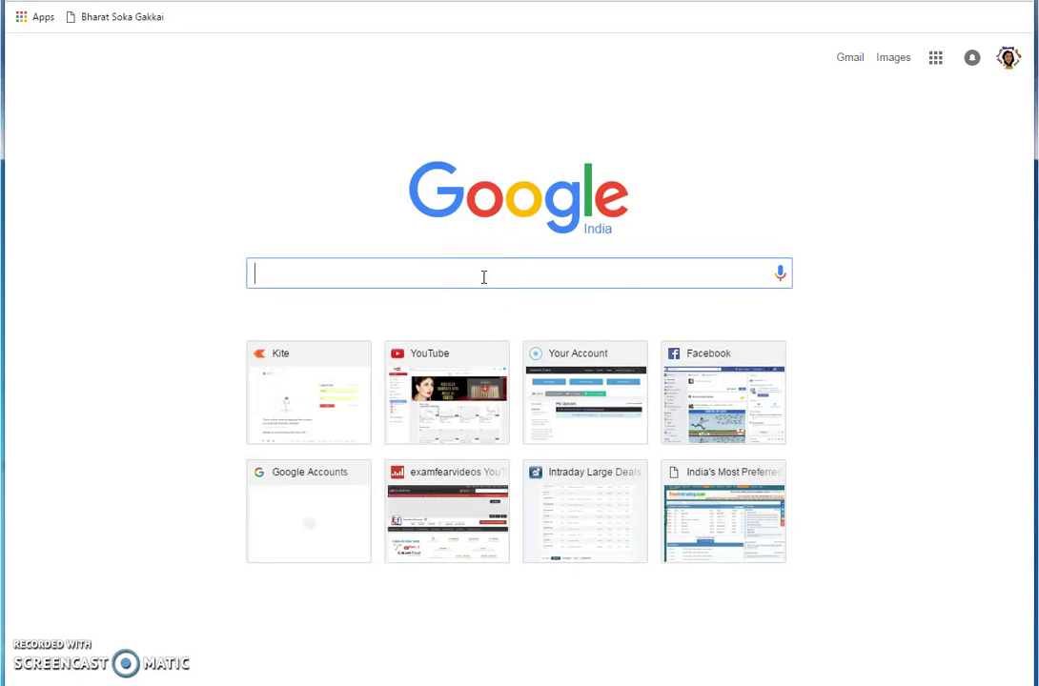
{"action": "type", "text": "200"}
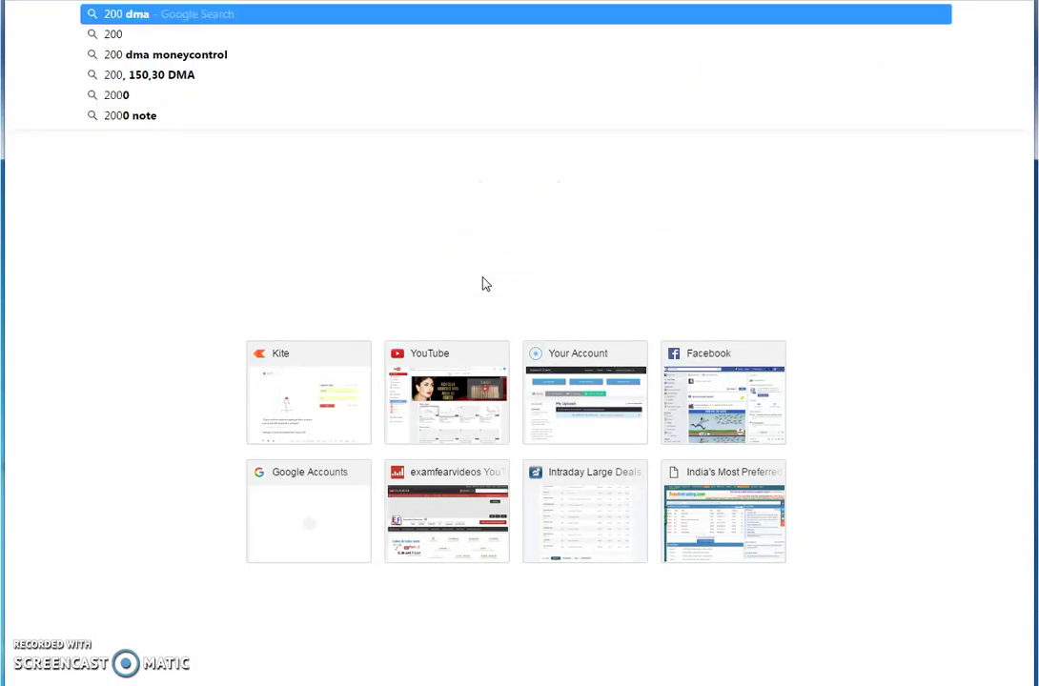
{"action": "type", "text": " dma"}
{"action": "key", "text": "BackSpace"}
{"action": "type", "text": "ma"}
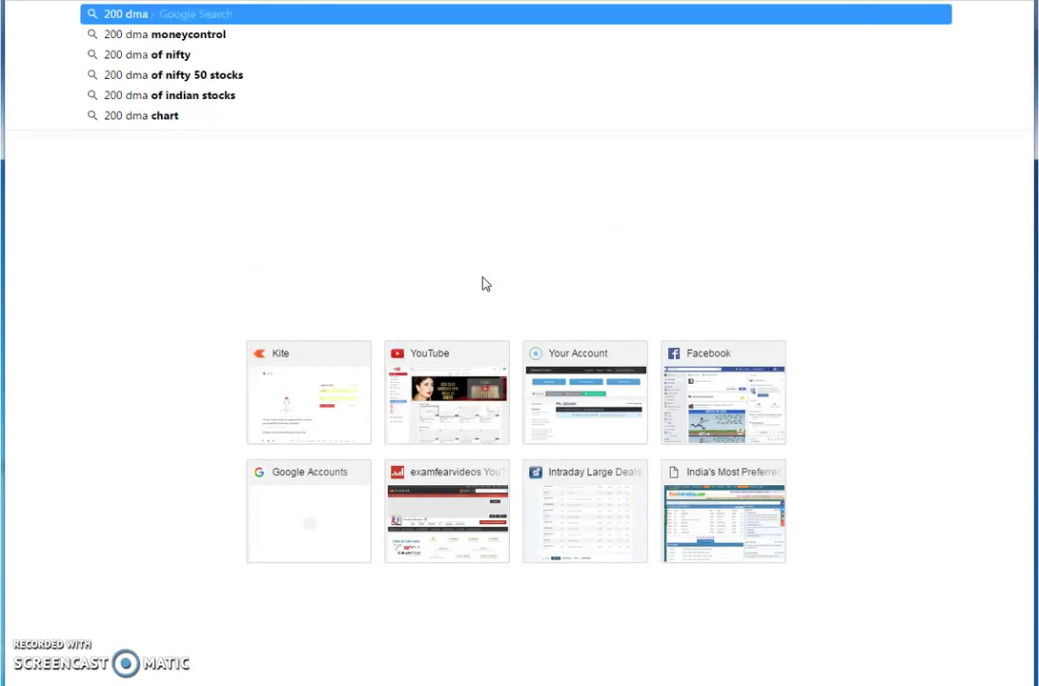
{"action": "key", "text": "Return"}
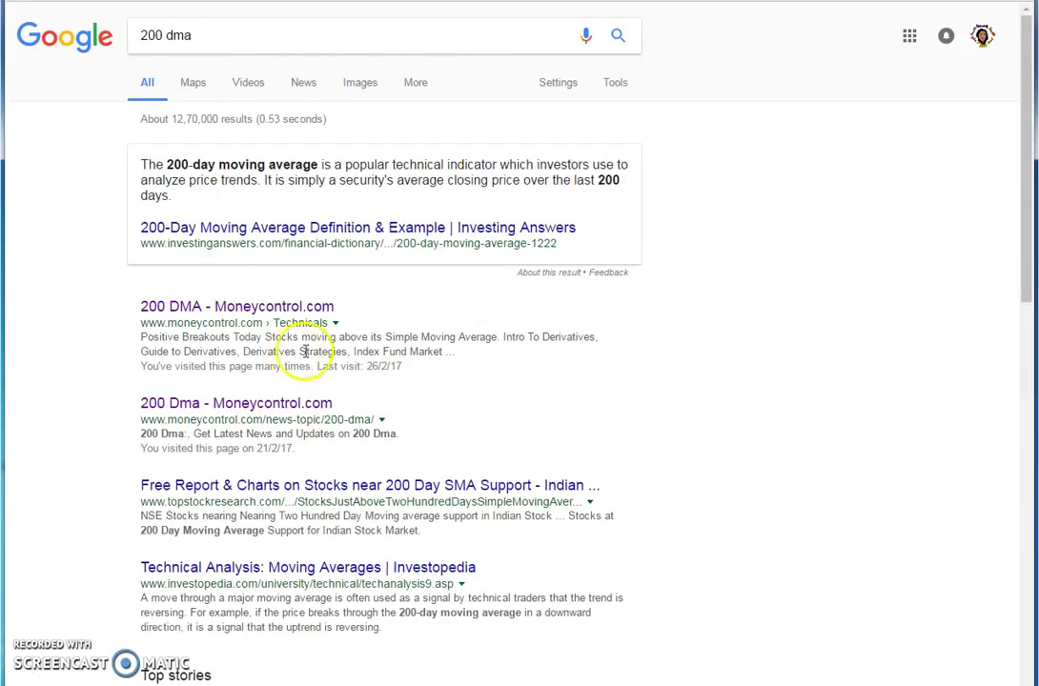
Step: Open the NSE Guide page on stocks above their 200 DMA from the Google results and select its positive 200 DMA breakouts
{"action": "scroll", "coordinate": [510, 465], "scroll_direction": "down", "scroll_amount": 2}
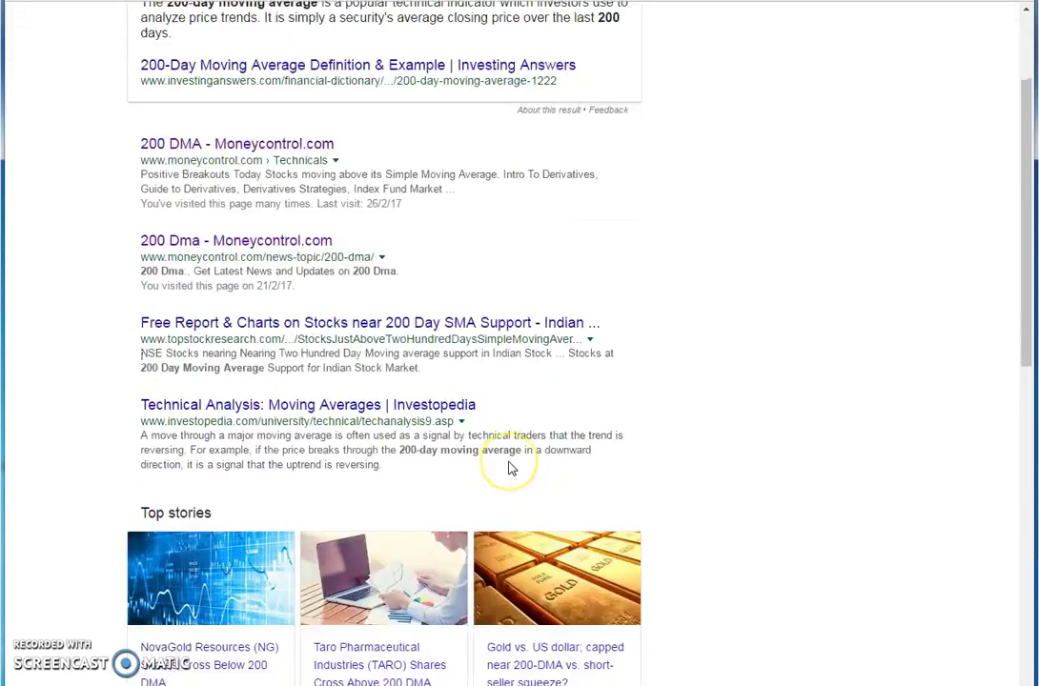
{"action": "scroll", "coordinate": [510, 467], "scroll_direction": "down", "scroll_amount": 4}
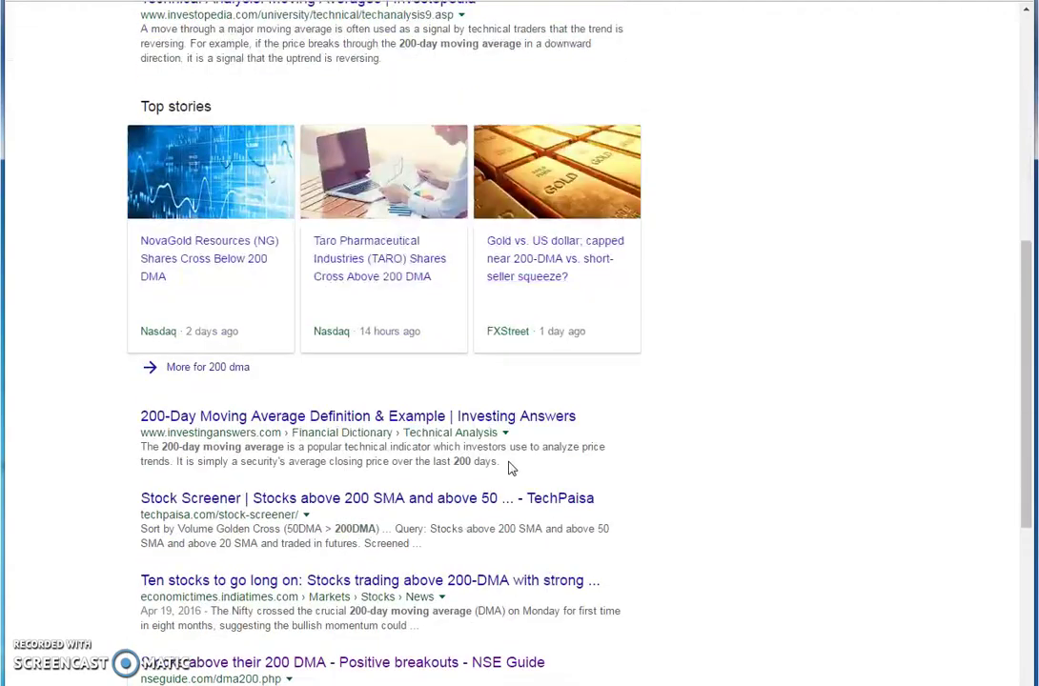
{"action": "scroll", "coordinate": [510, 466], "scroll_direction": "down", "scroll_amount": 2}
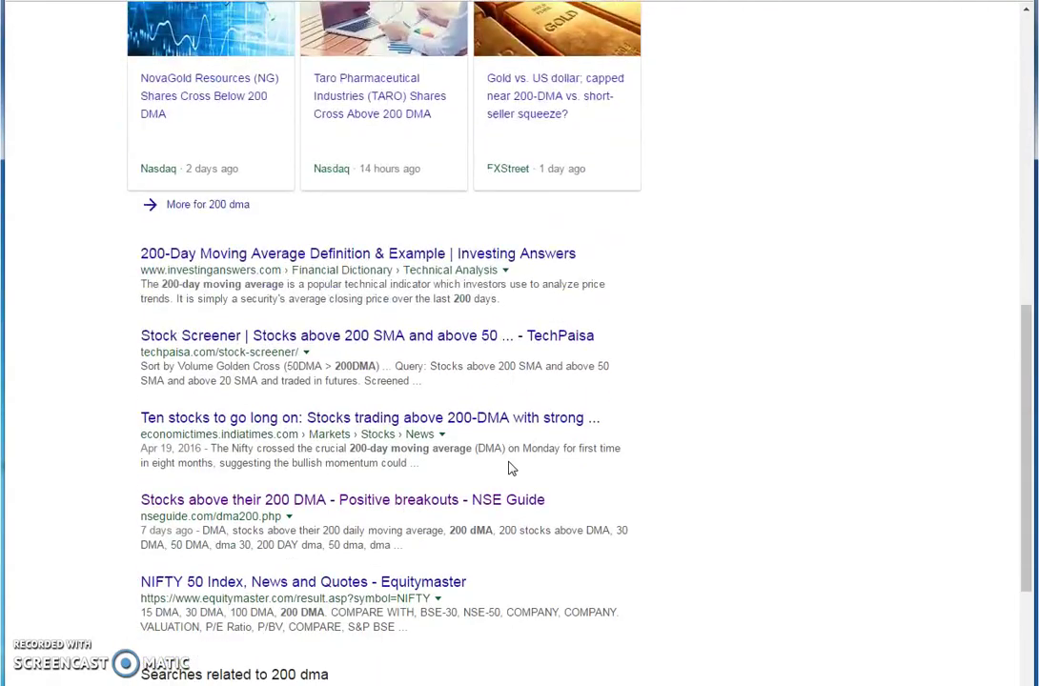
{"action": "left_click", "coordinate": [271, 503]}
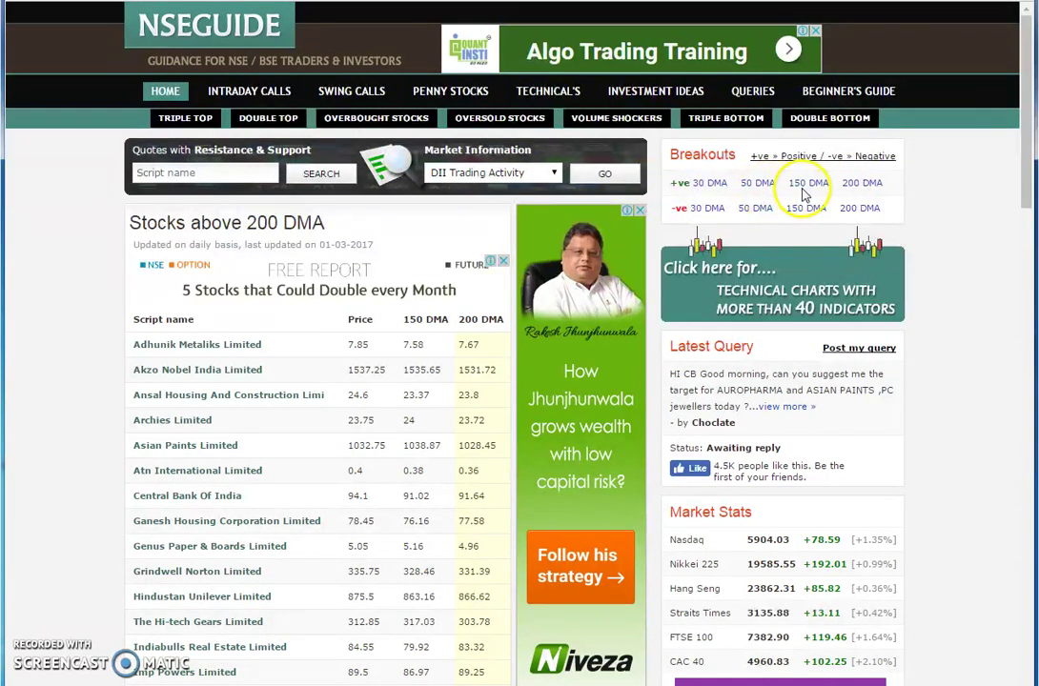
{"action": "left_click", "coordinate": [862, 188]}
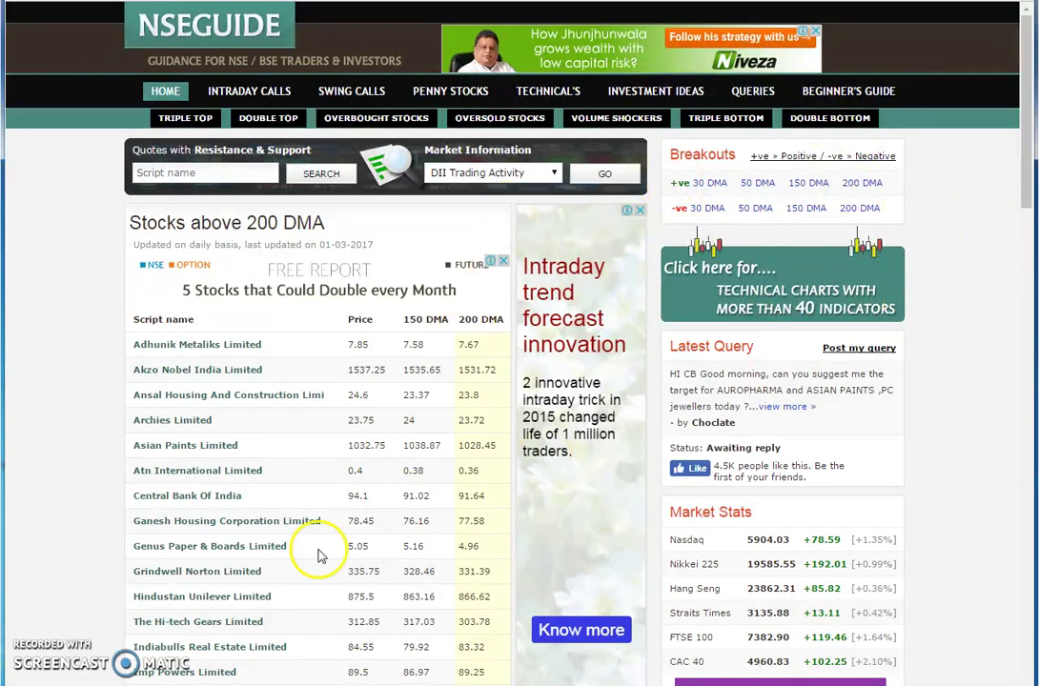
Step: Read through the whole Stocks above 200 DMA list, comparing each stock's price with its 150 DMA and 200 DMA
{"action": "scroll", "coordinate": [318, 548], "scroll_direction": "down", "scroll_amount": 3}
{"action": "scroll", "coordinate": [357, 434], "scroll_direction": "up", "scroll_amount": 3}
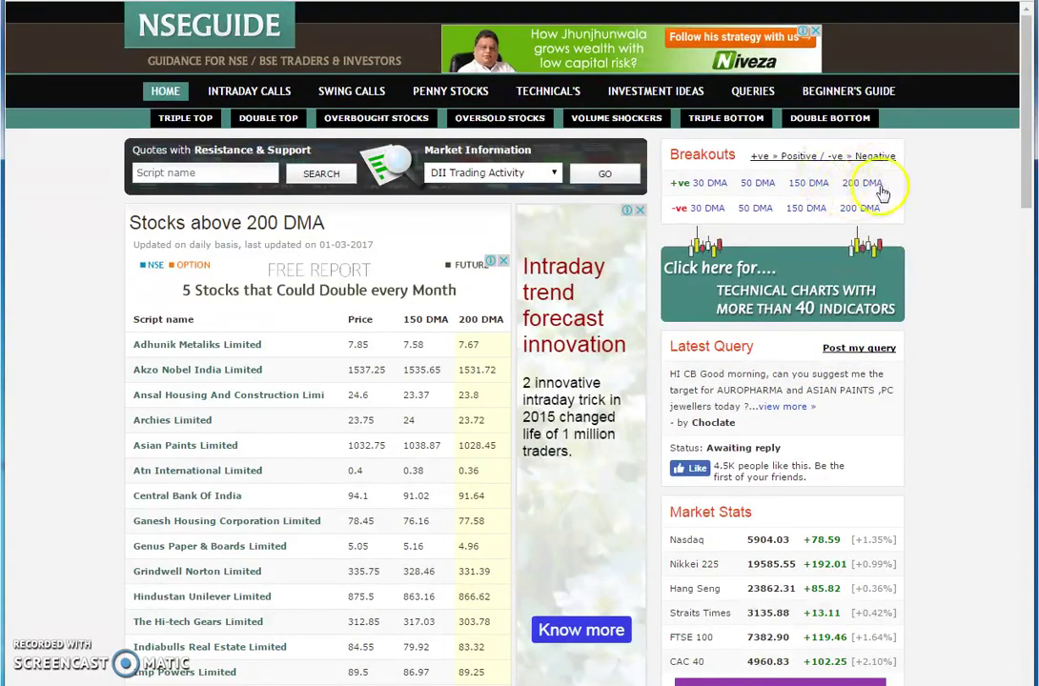
{"action": "scroll", "coordinate": [296, 370], "scroll_direction": "down", "scroll_amount": 7}
{"action": "scroll", "coordinate": [369, 374], "scroll_direction": "up", "scroll_amount": 7}
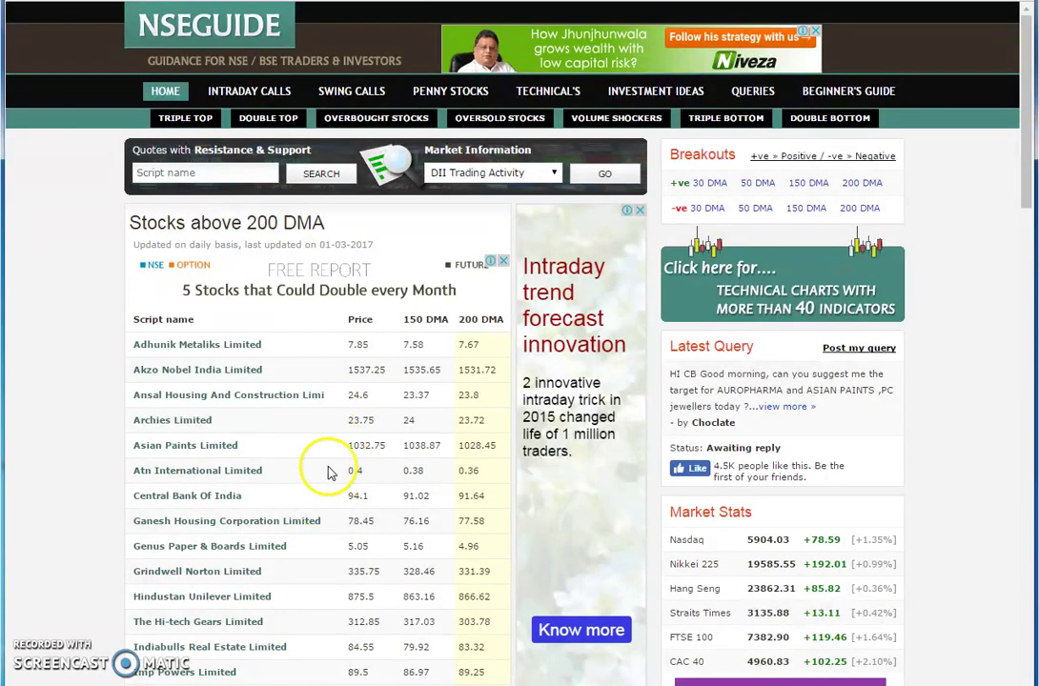
{"action": "scroll", "coordinate": [324, 467], "scroll_direction": "down", "scroll_amount": 2}
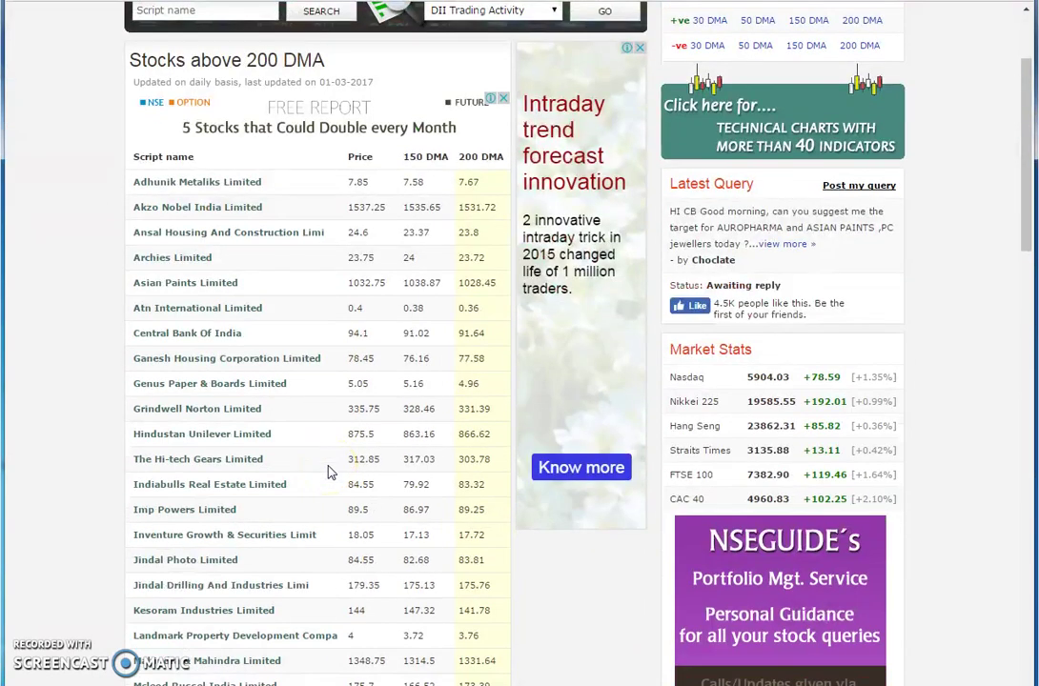
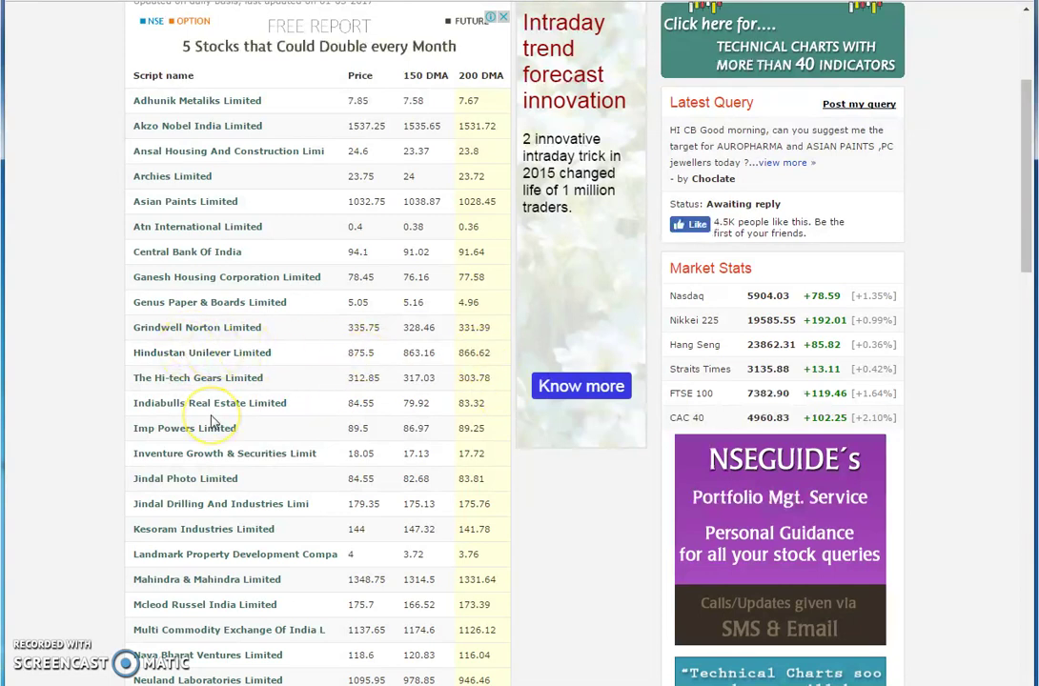
{"action": "scroll", "coordinate": [214, 422], "scroll_direction": "down", "scroll_amount": 1}
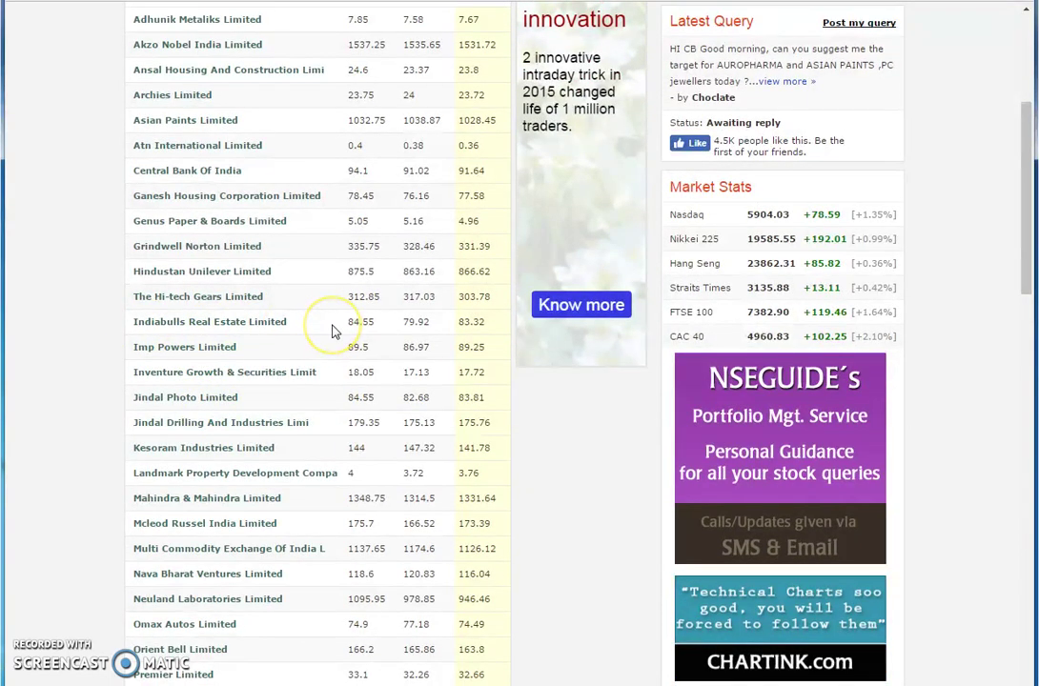
{"action": "scroll", "coordinate": [332, 331], "scroll_direction": "down", "scroll_amount": 1}
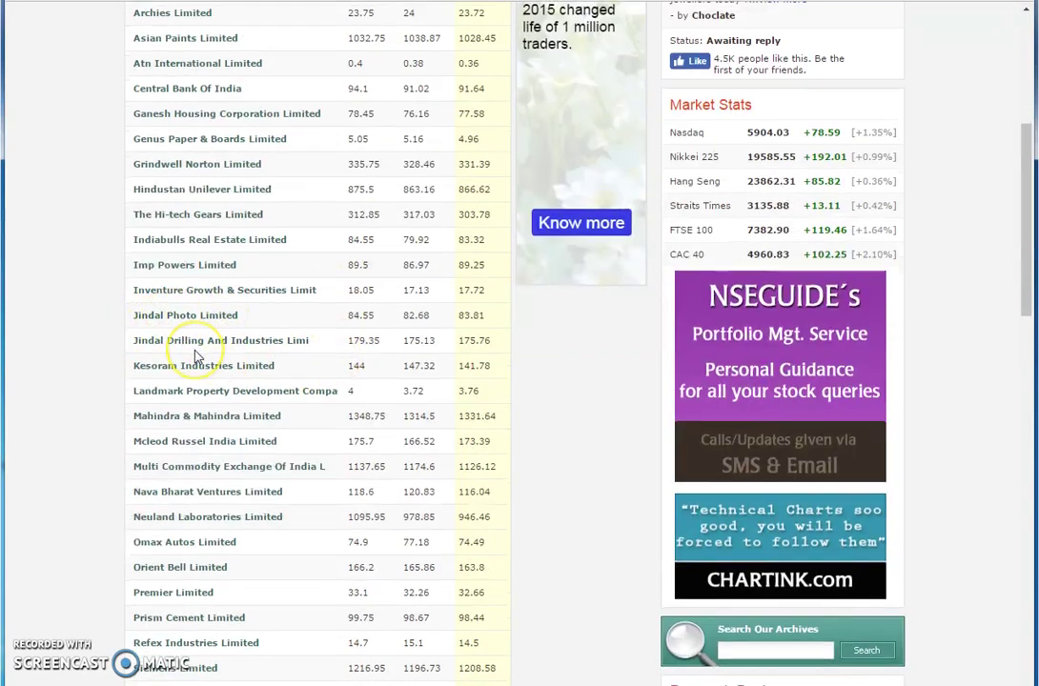
{"action": "scroll", "coordinate": [202, 348], "scroll_direction": "down", "scroll_amount": 1}
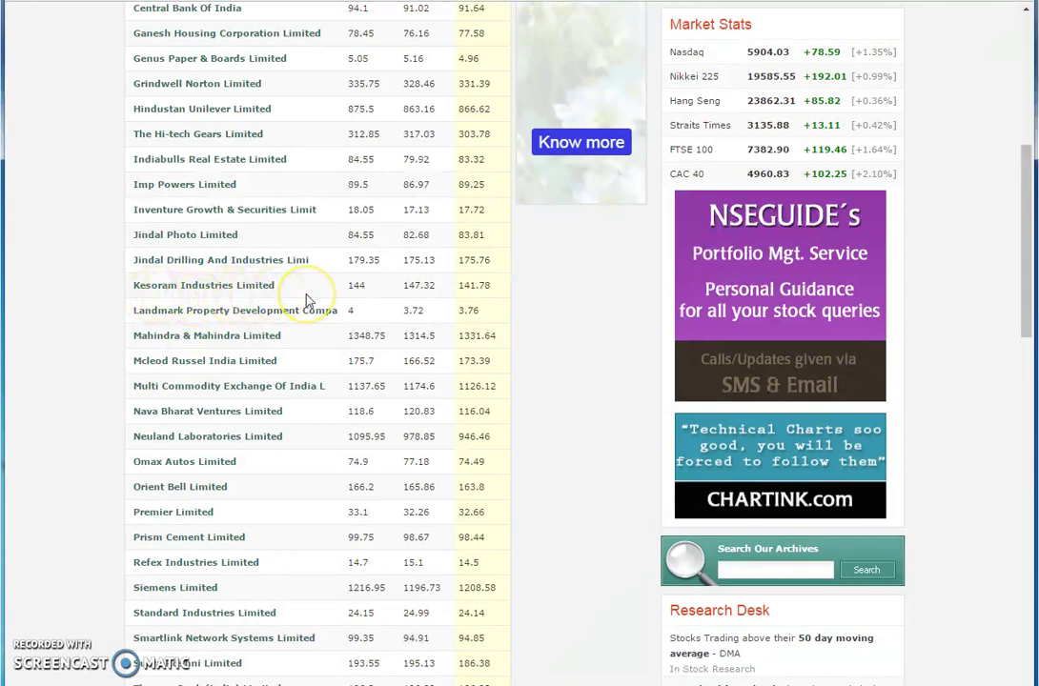
{"action": "scroll", "coordinate": [307, 301], "scroll_direction": "down", "scroll_amount": 2}
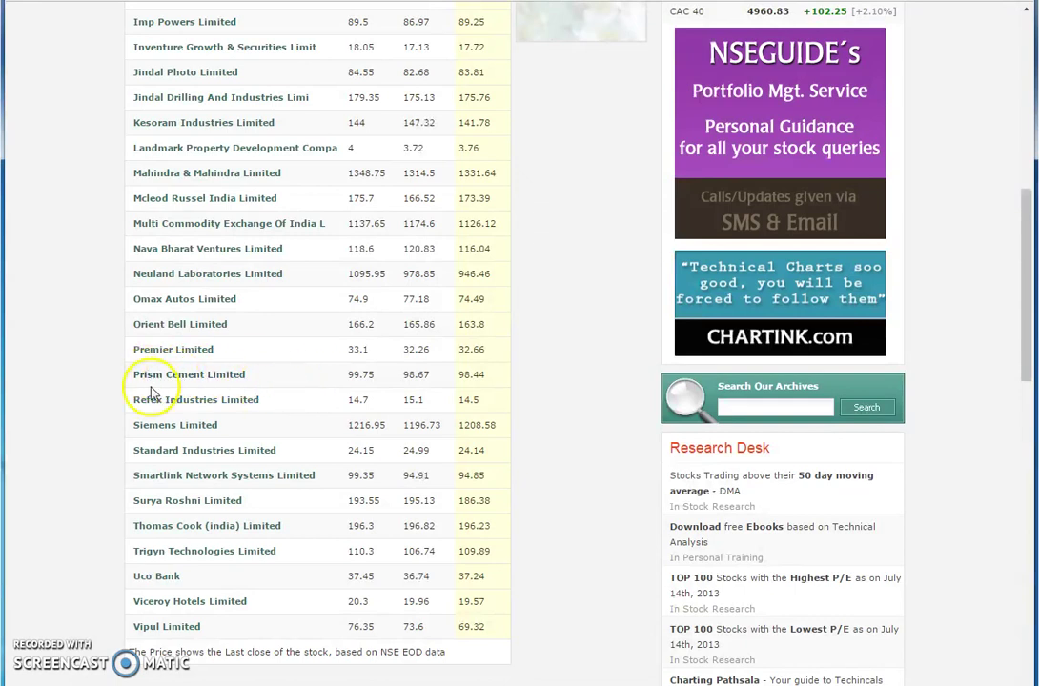
{"action": "scroll", "coordinate": [244, 382], "scroll_direction": "down", "scroll_amount": 1}
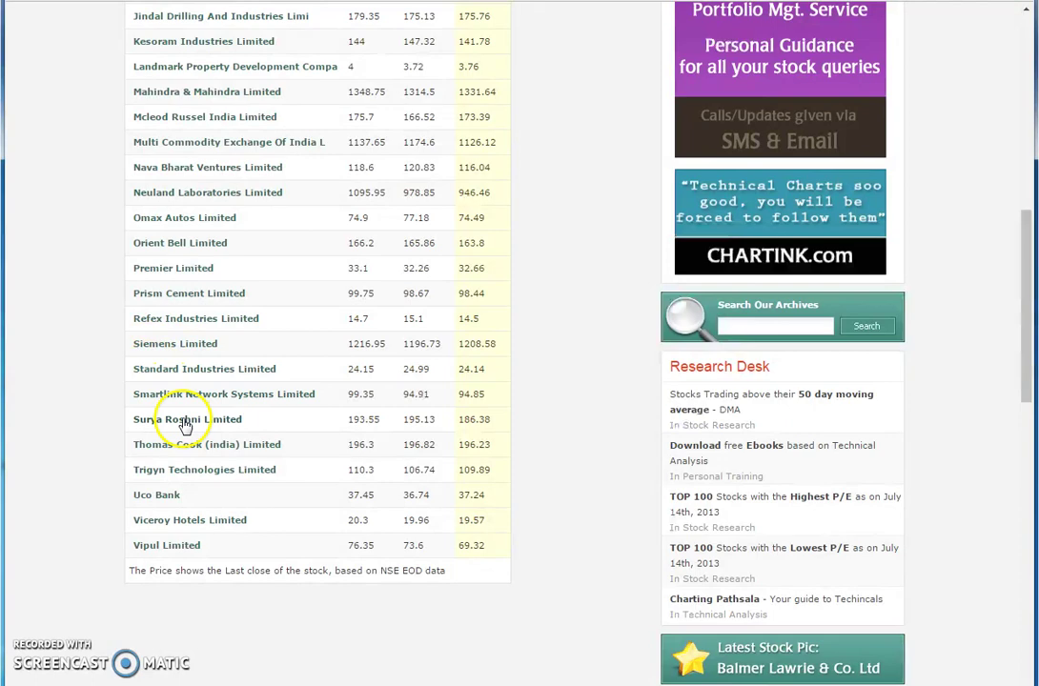
{"action": "scroll", "coordinate": [171, 419], "scroll_direction": "down", "scroll_amount": 1}
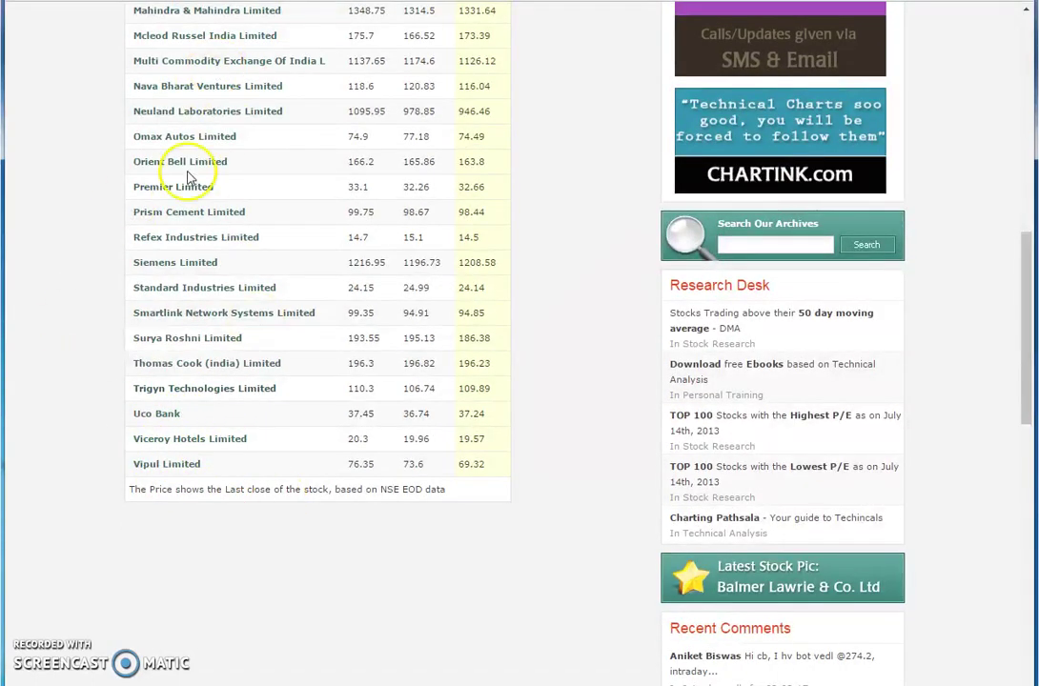
{"action": "scroll", "coordinate": [214, 322], "scroll_direction": "up", "scroll_amount": 4}
{"action": "scroll", "coordinate": [213, 322], "scroll_direction": "up", "scroll_amount": 9}
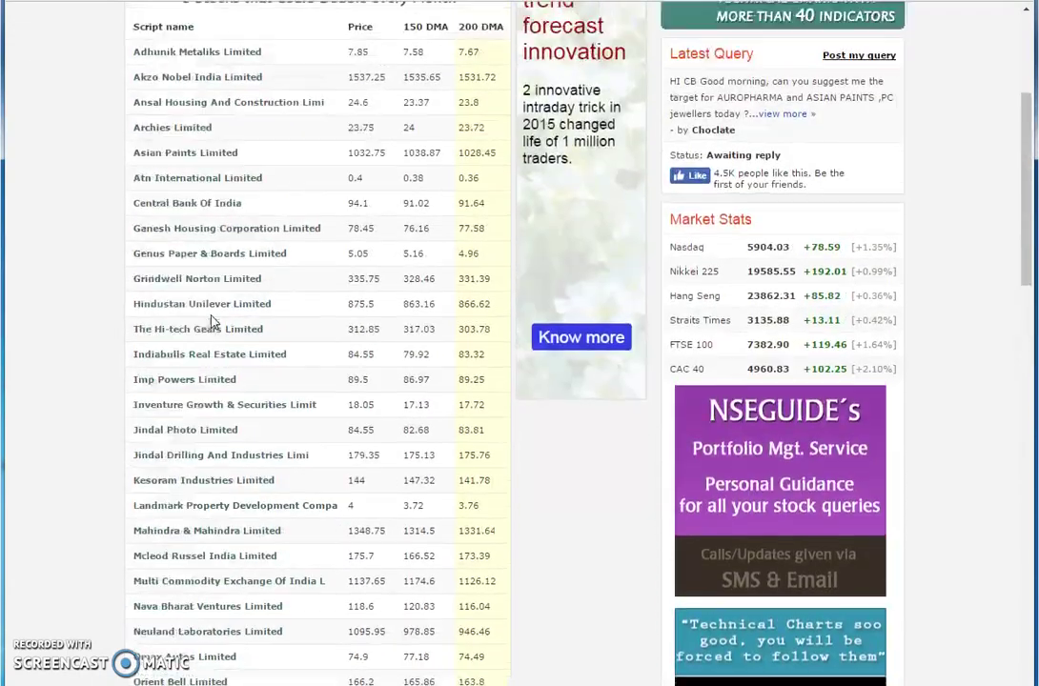
{"action": "scroll", "coordinate": [214, 322], "scroll_direction": "down", "scroll_amount": 12}
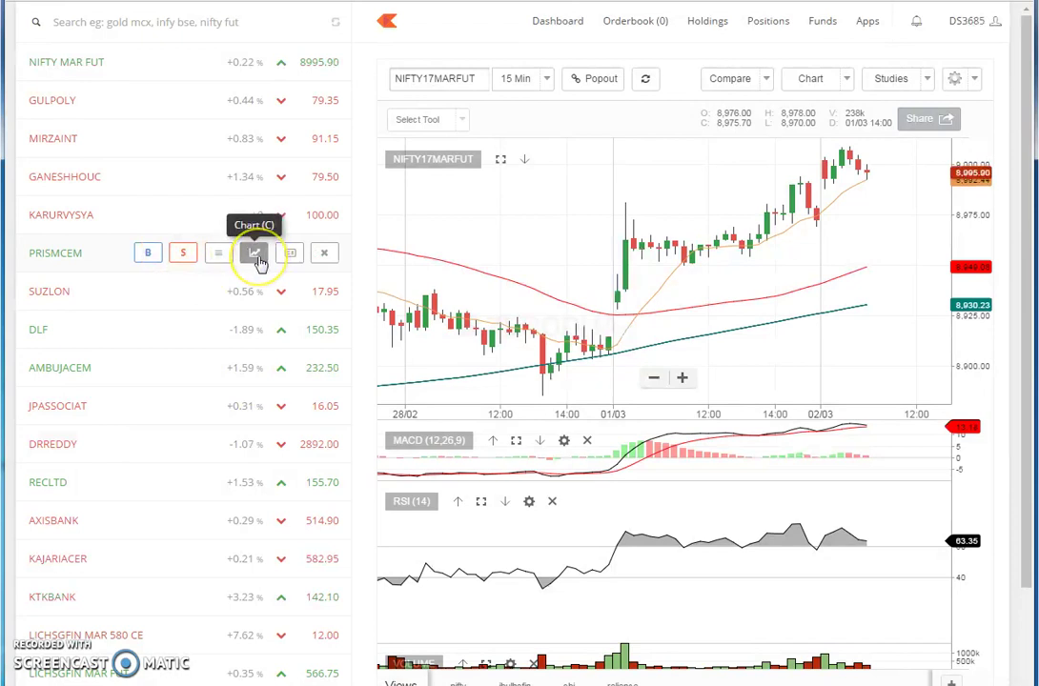
Step: Switch back to Zerodha Kite and open the PRISMCEM chart with the interval set to 1 D
{"action": "left_click", "coordinate": [255, 253]}
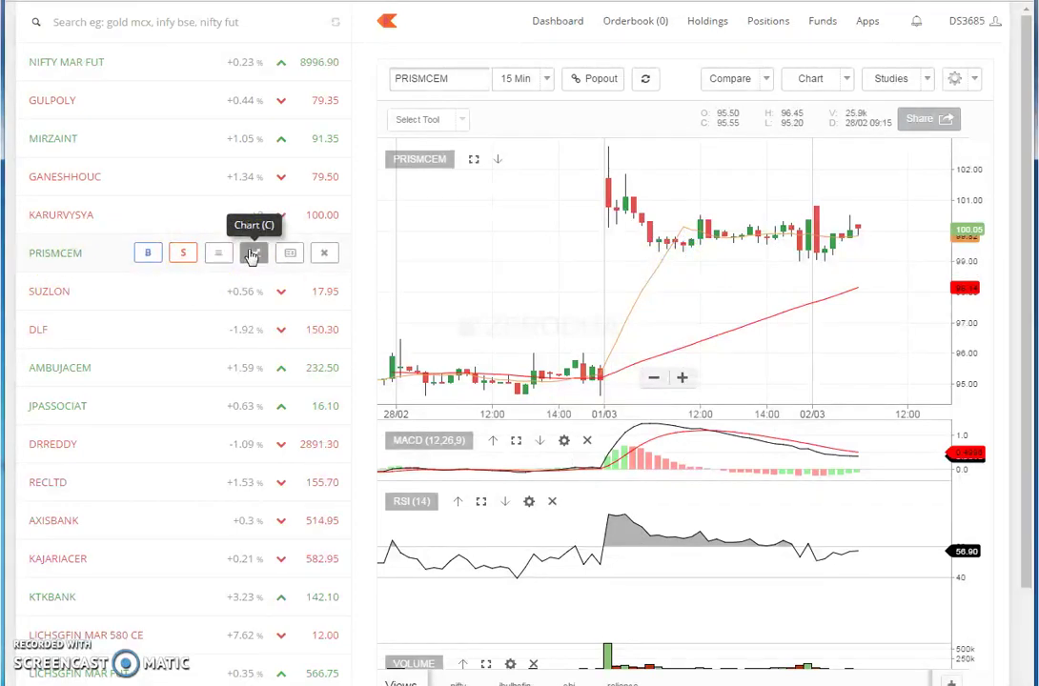
{"action": "left_click", "coordinate": [541, 80]}
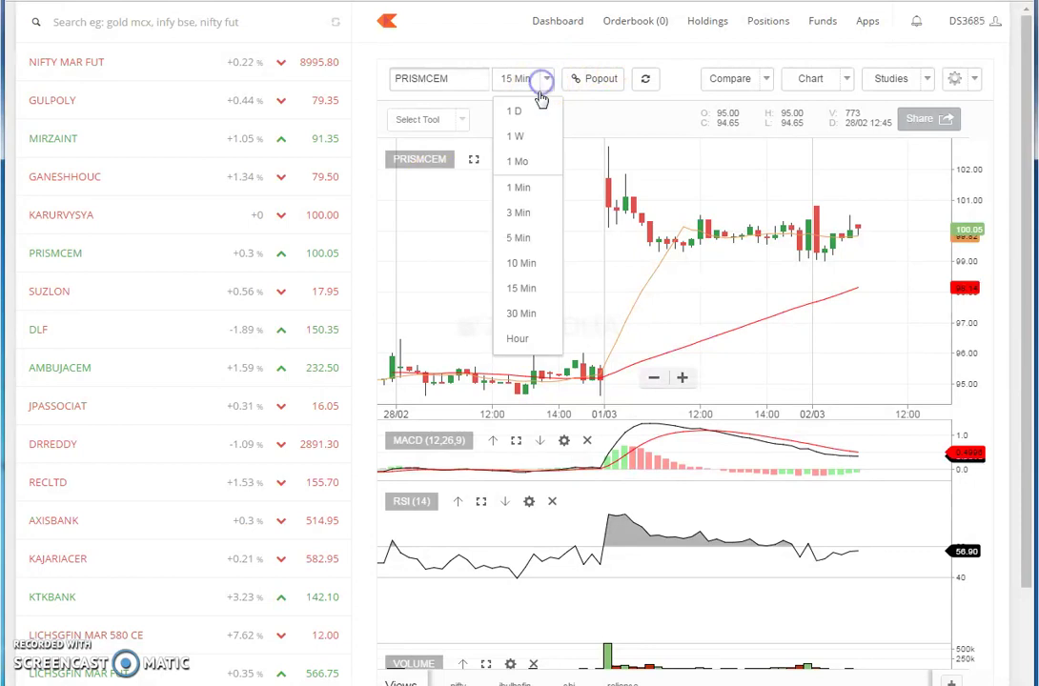
{"action": "left_click", "coordinate": [519, 113]}
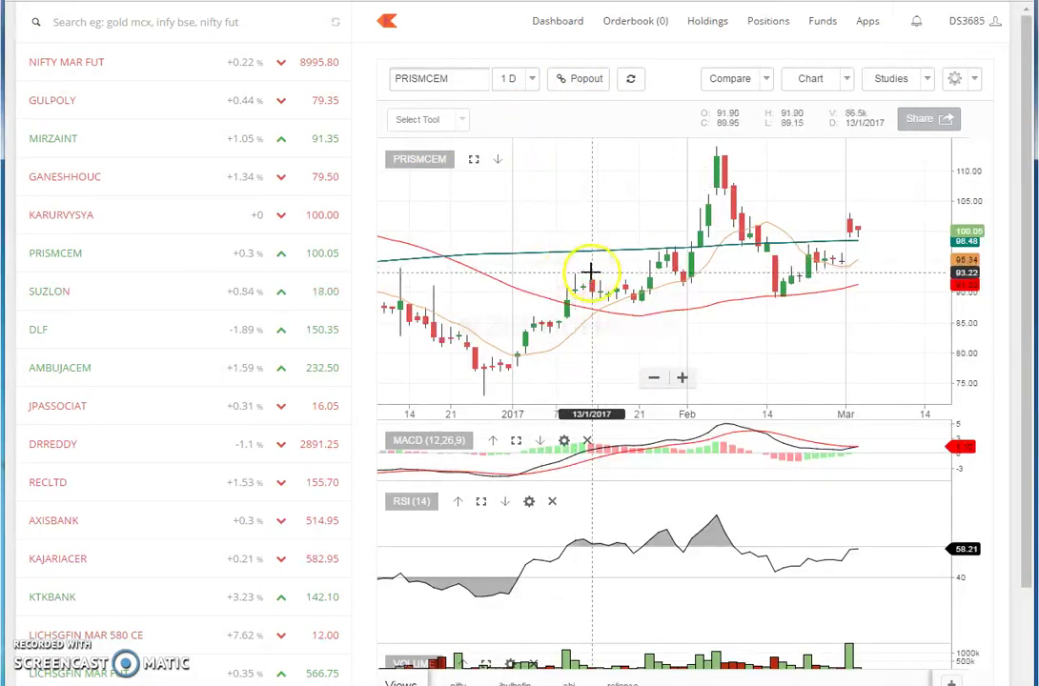
Step: Examine PRISMCEM's early February 2017 breakout above the 200-period moving average, its 6/2/2017 peak, and the preceding trend back to November
{"action": "scroll", "coordinate": [591, 273], "scroll_direction": "down", "scroll_amount": 3}
{"action": "scroll", "coordinate": [591, 273], "scroll_direction": "up", "scroll_amount": 2}
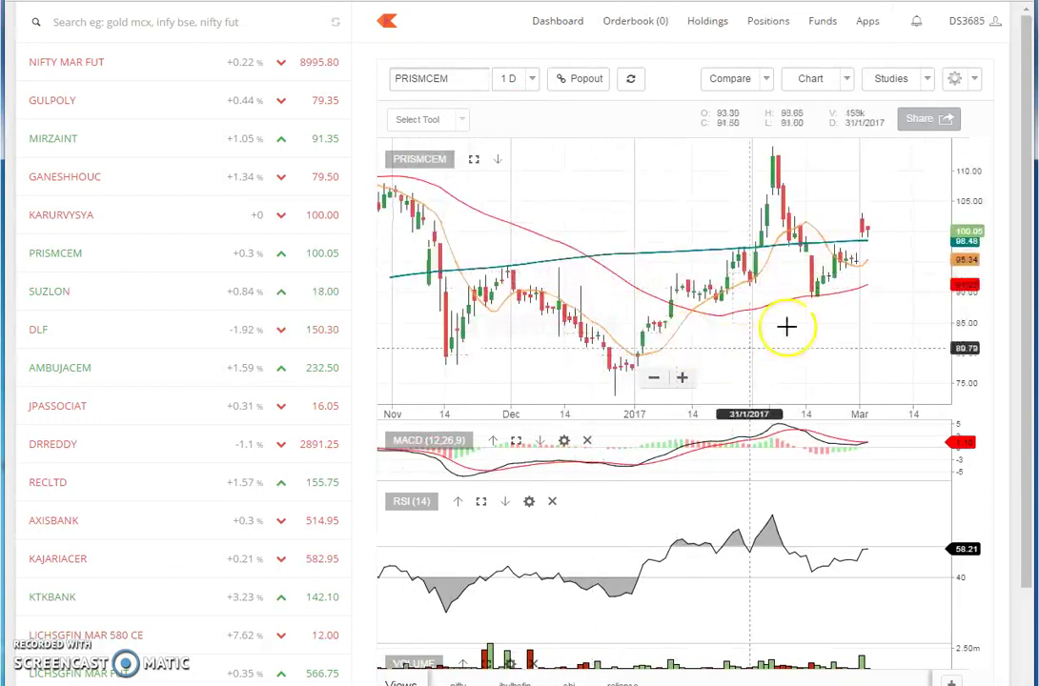
{"action": "left_click", "coordinate": [763, 244]}
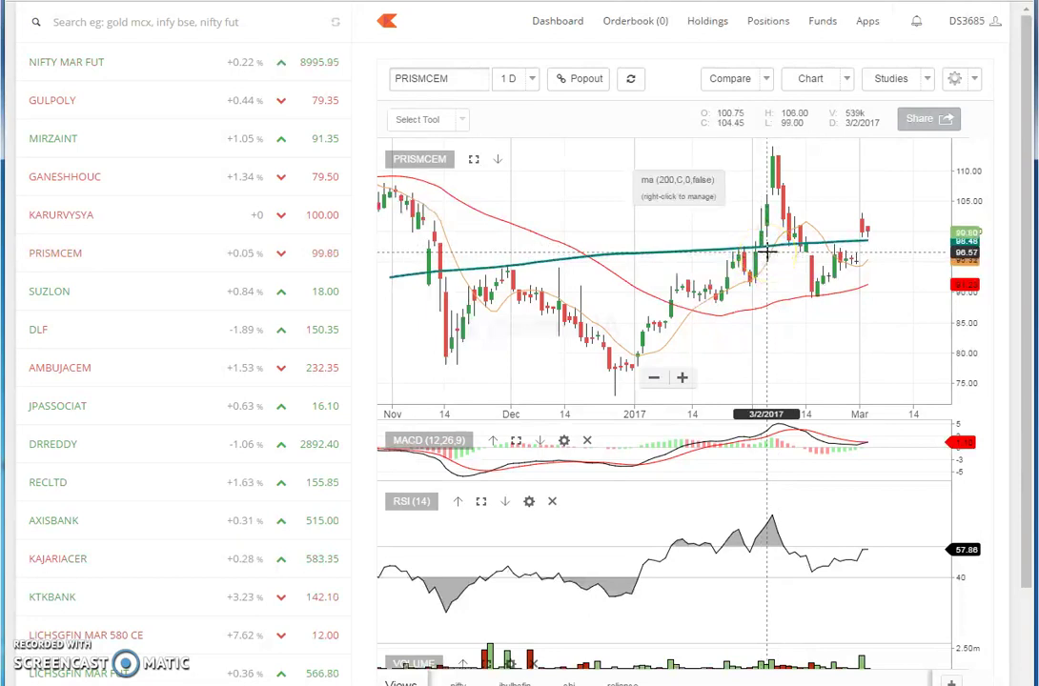
{"action": "left_click", "coordinate": [772, 152]}
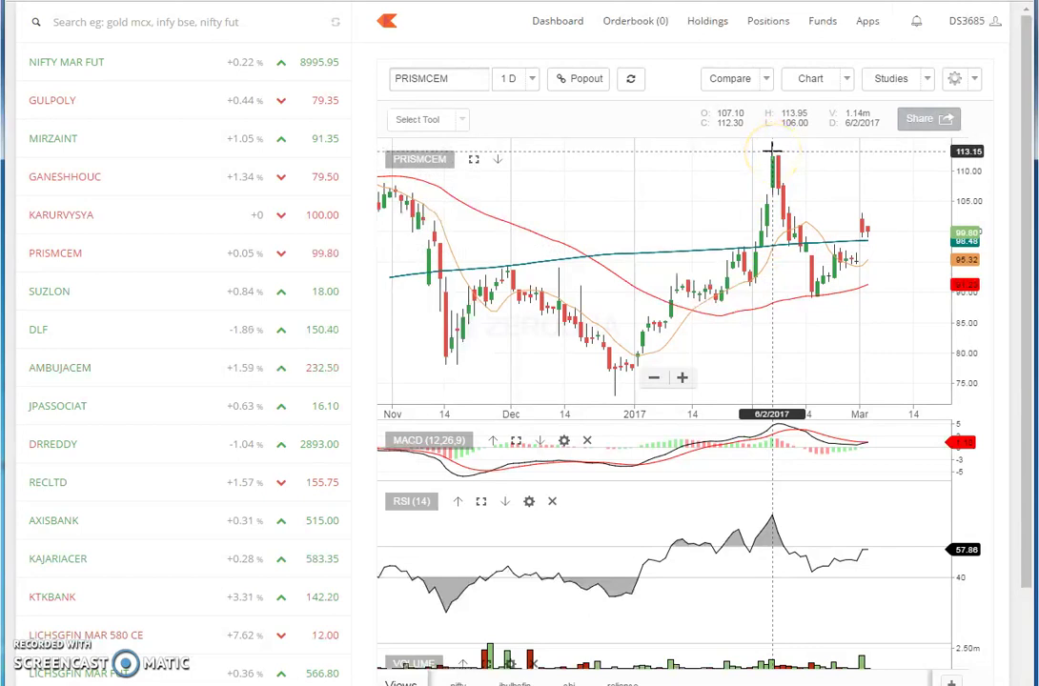
{"action": "left_click", "coordinate": [774, 156]}
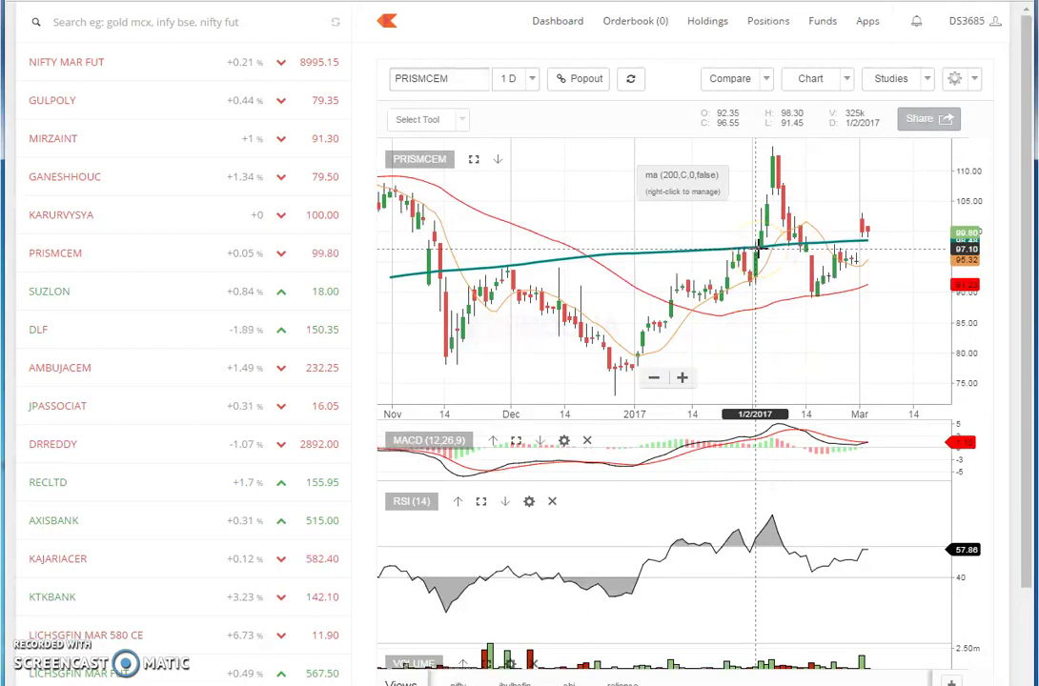
{"action": "left_click", "coordinate": [672, 283]}
{"action": "left_click", "coordinate": [397, 213]}
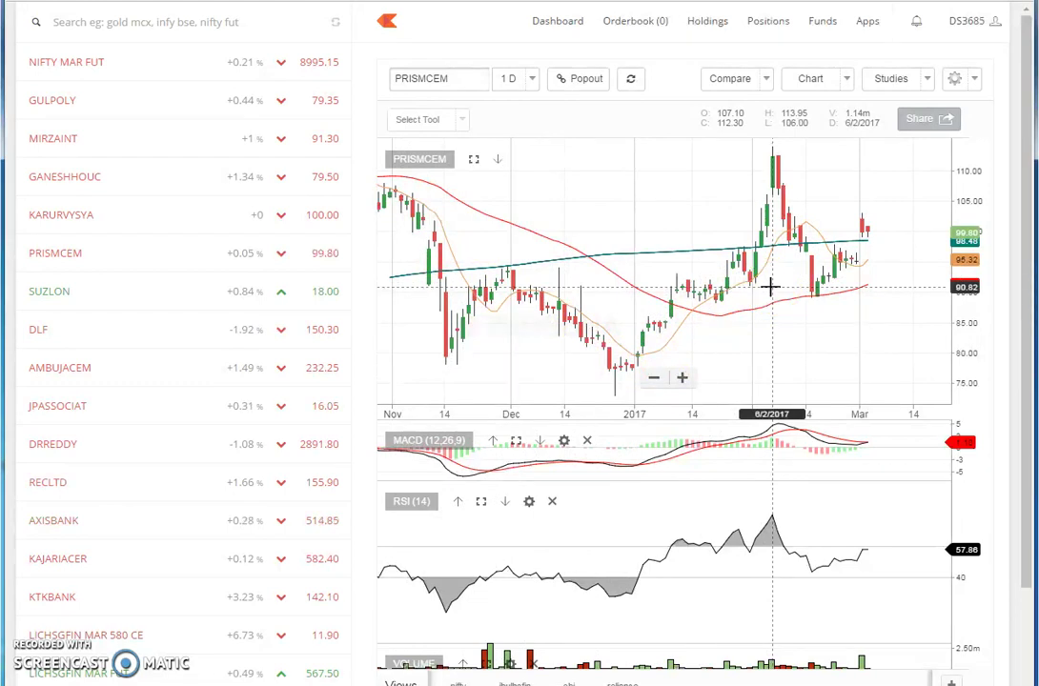
{"action": "scroll", "coordinate": [777, 290], "scroll_direction": "up", "scroll_amount": 4}
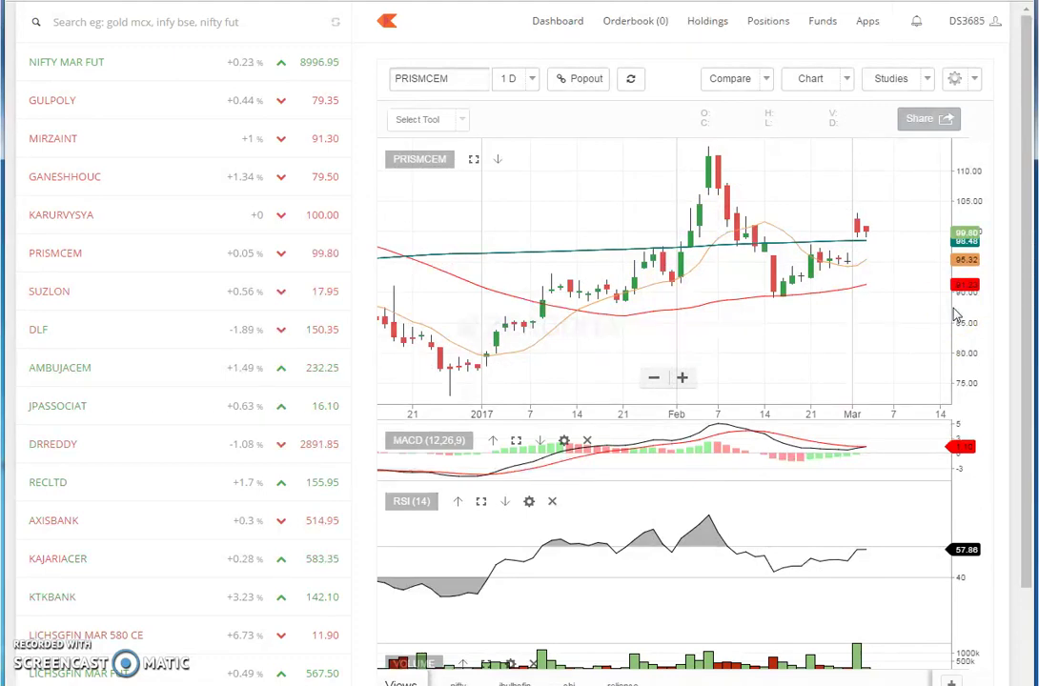
Step: Inspect PRISMCEM's mid-February pullback to the 50-period moving average, the March move above the 200-period average, and the MACD, RSI and volume
{"action": "left_click", "coordinate": [774, 290]}
{"action": "left_click_drag", "start_coordinate": [774, 295], "coordinate": [846, 288]}
{"action": "left_click", "coordinate": [856, 243]}
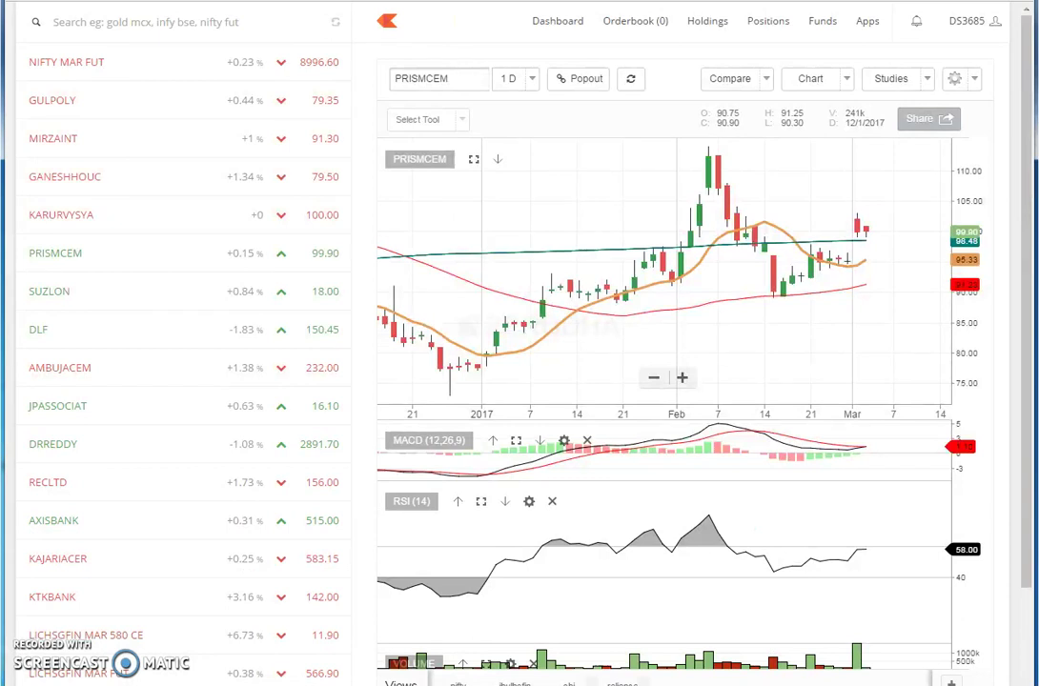
{"action": "scroll", "coordinate": [464, 294], "scroll_direction": "down", "scroll_amount": 1}
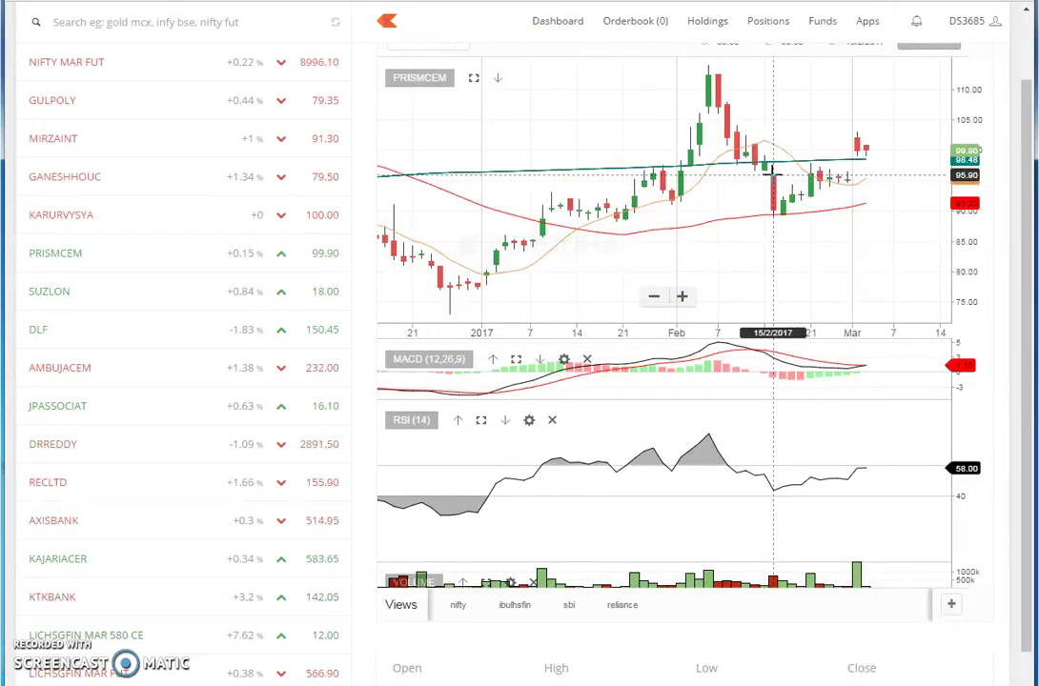
{"action": "scroll", "coordinate": [633, 562], "scroll_direction": "up", "scroll_amount": 5}
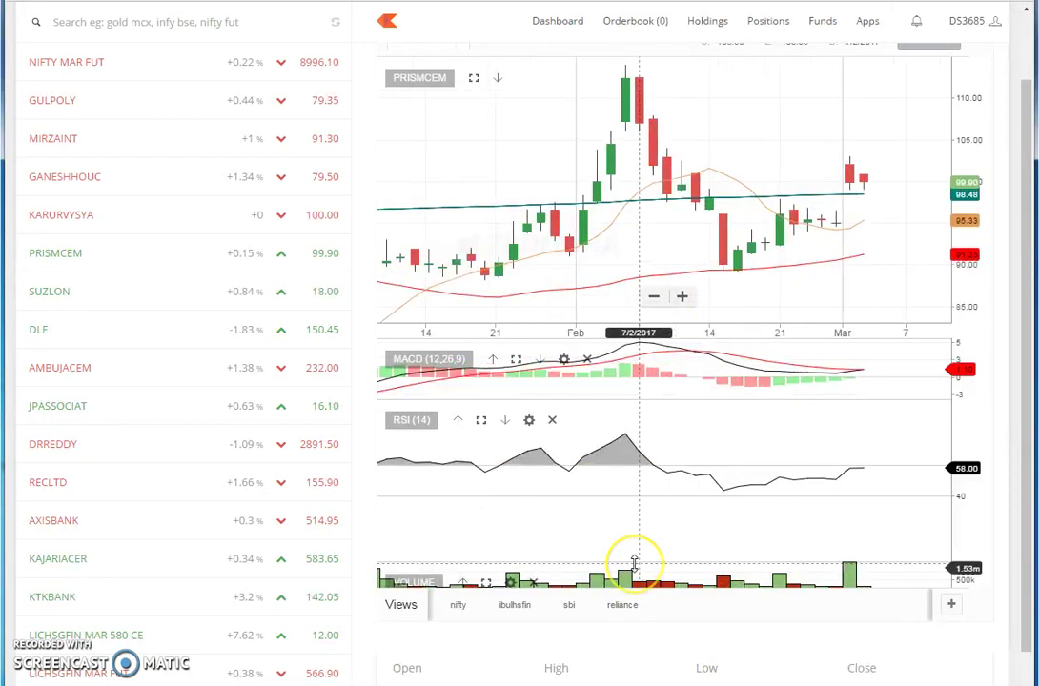
Step: Open the UCOBANK daily chart from the end of the watchlist and examine its price against the 200-period moving average back to mid-2016
{"action": "scroll", "coordinate": [633, 562], "scroll_direction": "down", "scroll_amount": 8}
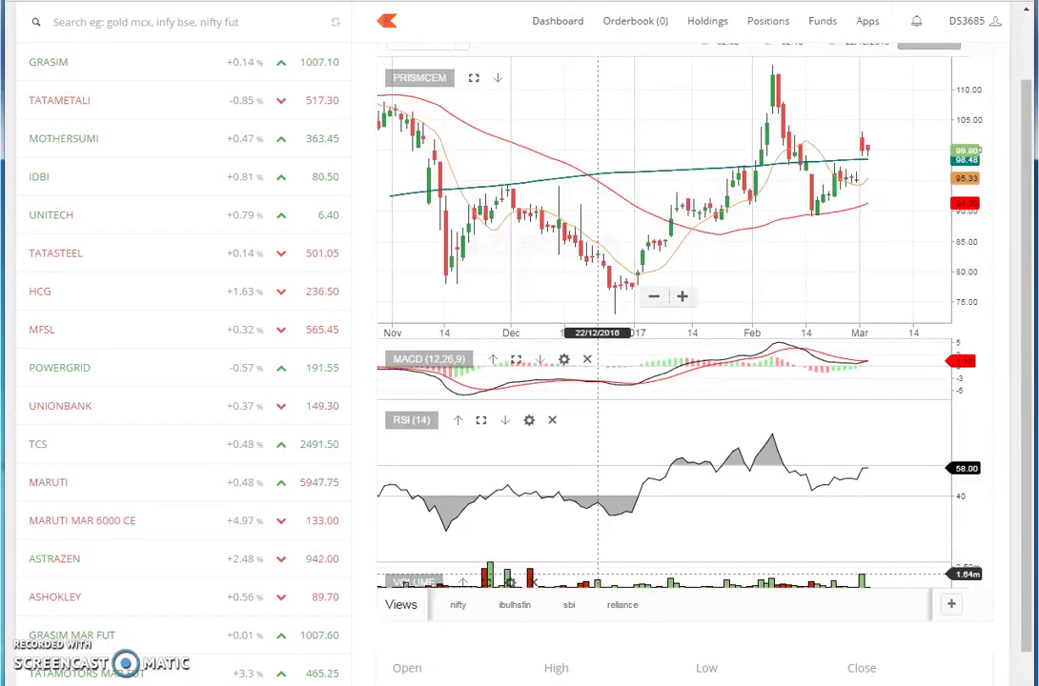
{"action": "scroll", "coordinate": [181, 362], "scroll_direction": "down", "scroll_amount": 3}
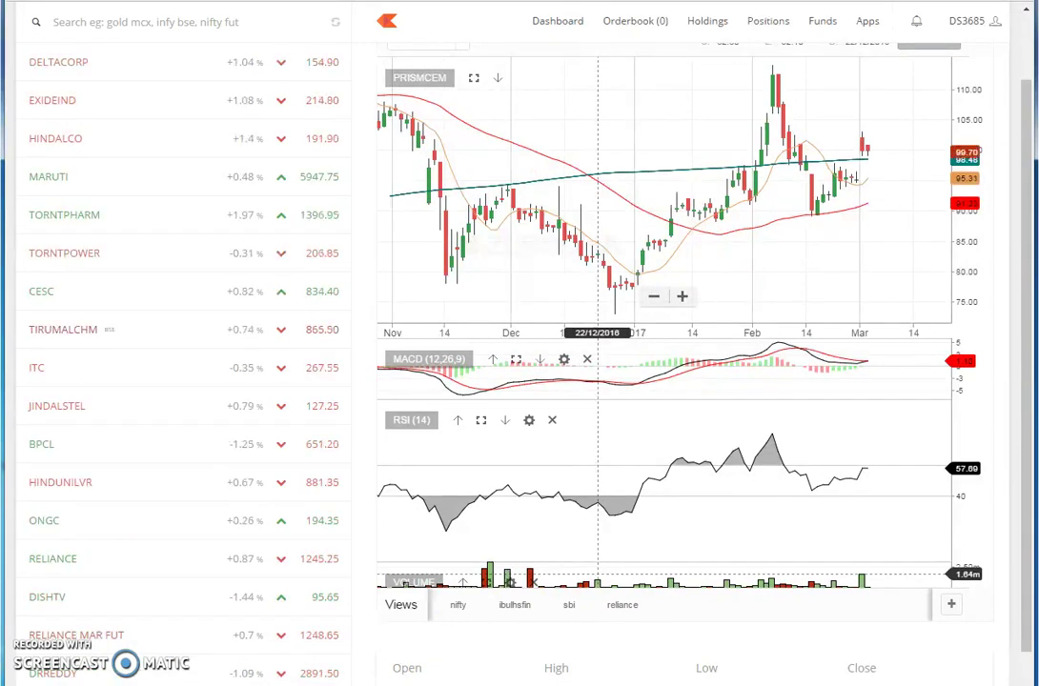
{"action": "scroll", "coordinate": [181, 362], "scroll_direction": "down", "scroll_amount": 5}
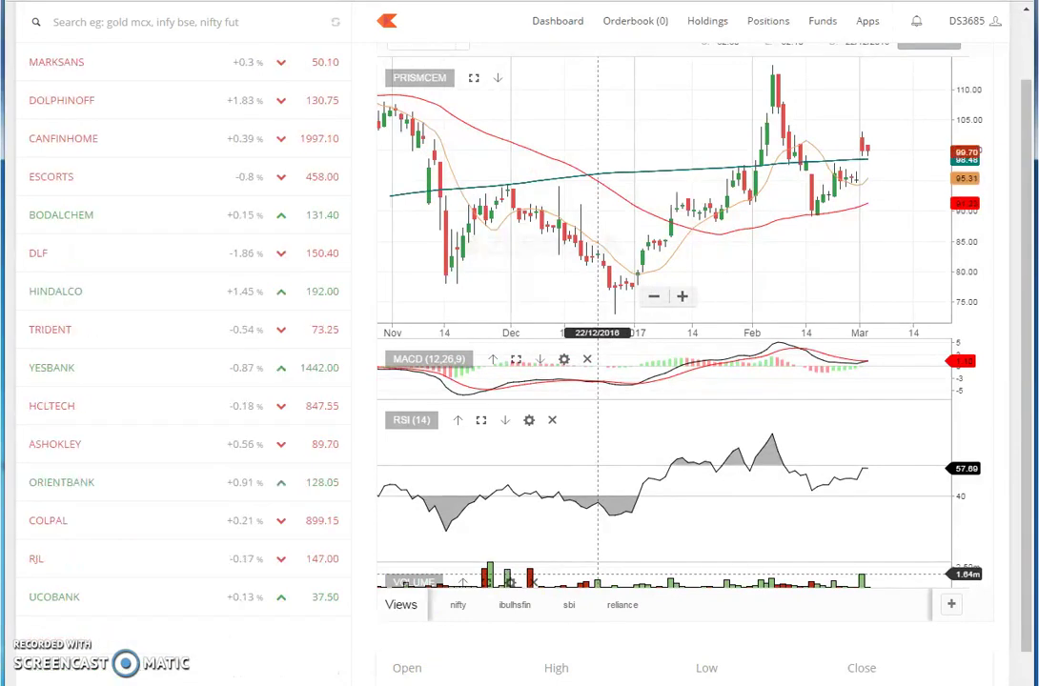
{"action": "left_click", "coordinate": [253, 597]}
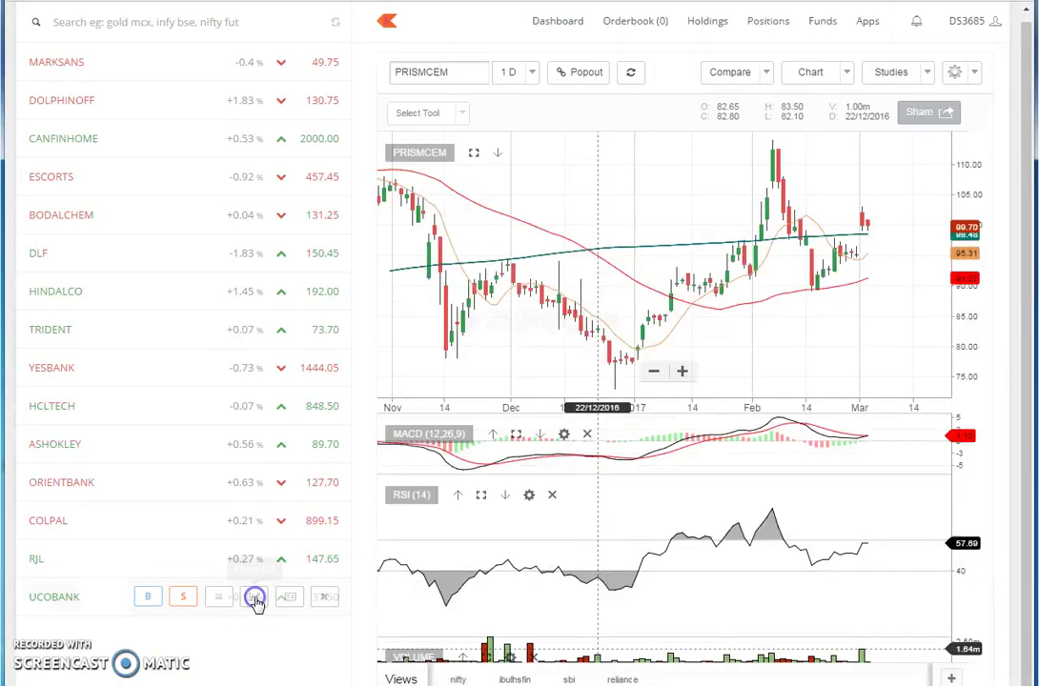
{"action": "scroll", "coordinate": [254, 597], "scroll_direction": "down", "scroll_amount": 1}
{"action": "left_click", "coordinate": [796, 331]}
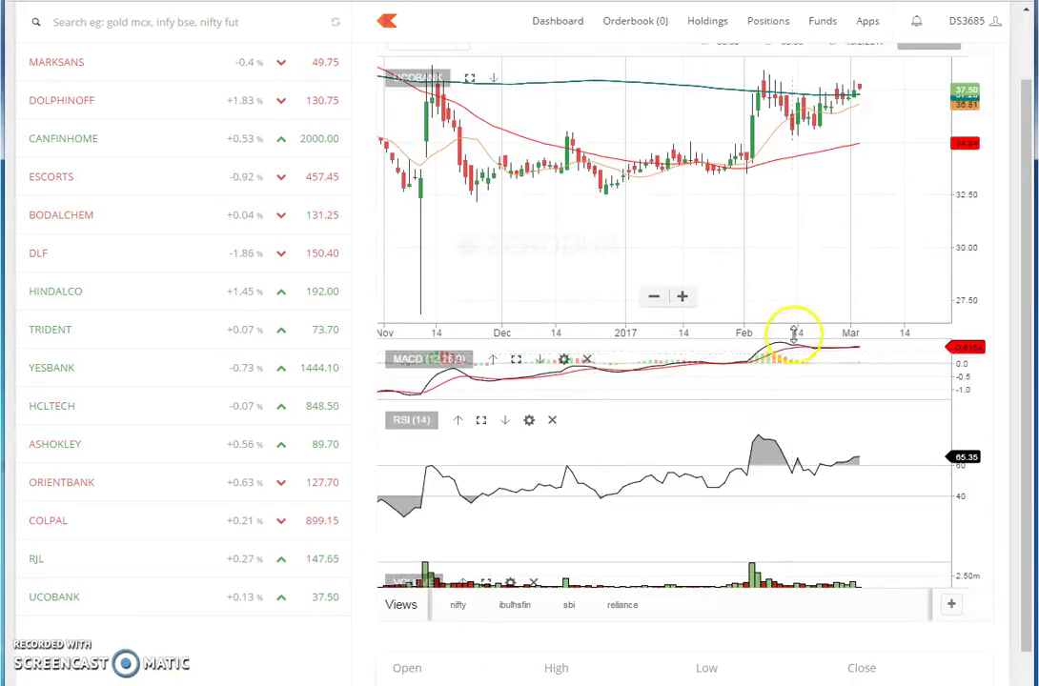
{"action": "left_click", "coordinate": [811, 337]}
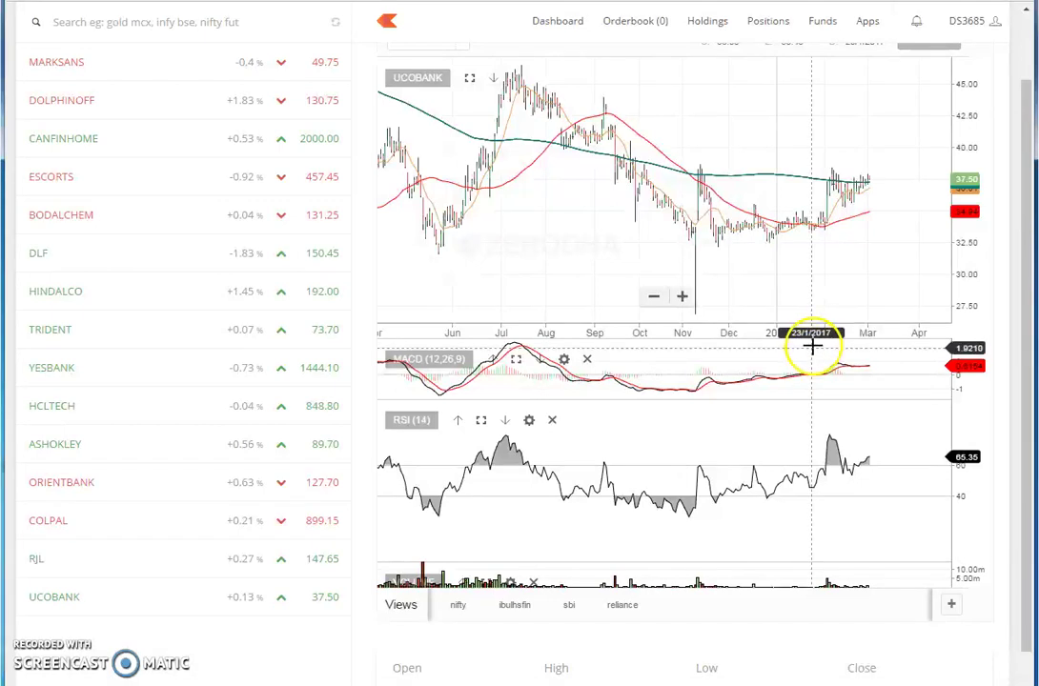
Step: Enlarge the price and MACD panes of the UCOBANK chart and shrink the RSI pane
{"action": "left_click_drag", "start_coordinate": [811, 338], "coordinate": [811, 360]}
{"action": "left_click_drag", "start_coordinate": [776, 483], "coordinate": [778, 465]}
{"action": "left_click_drag", "start_coordinate": [809, 400], "coordinate": [798, 458]}
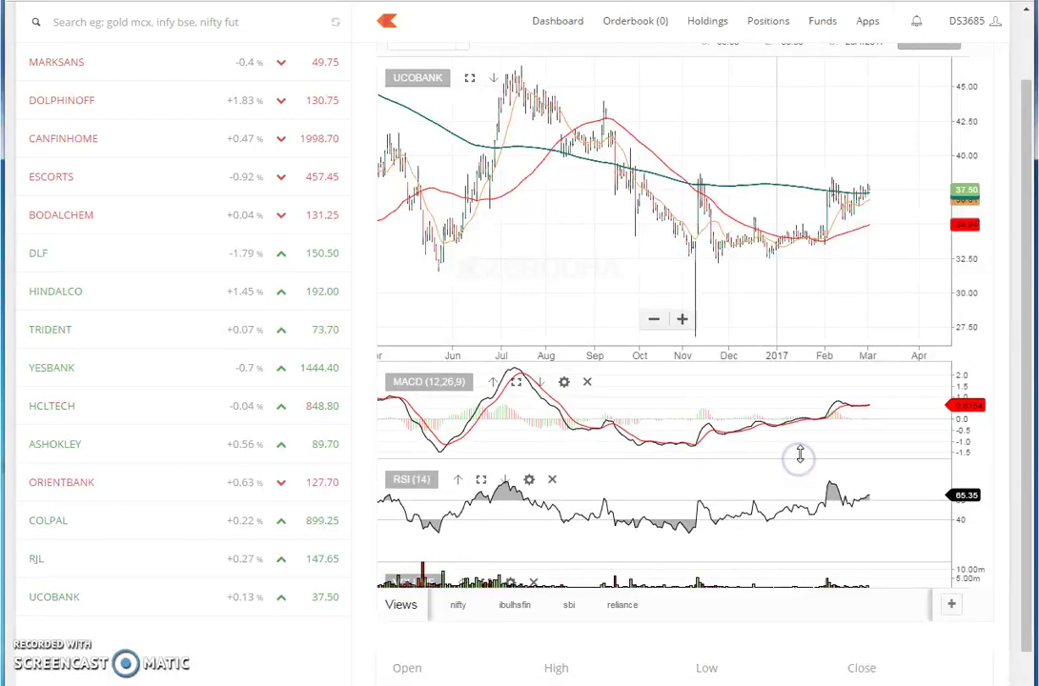
Step: Examine UCOBANK's longer price history back to 2014, focusing on late 2014 around the 200-period moving average
{"action": "scroll", "coordinate": [788, 226], "scroll_direction": "down", "scroll_amount": 3}
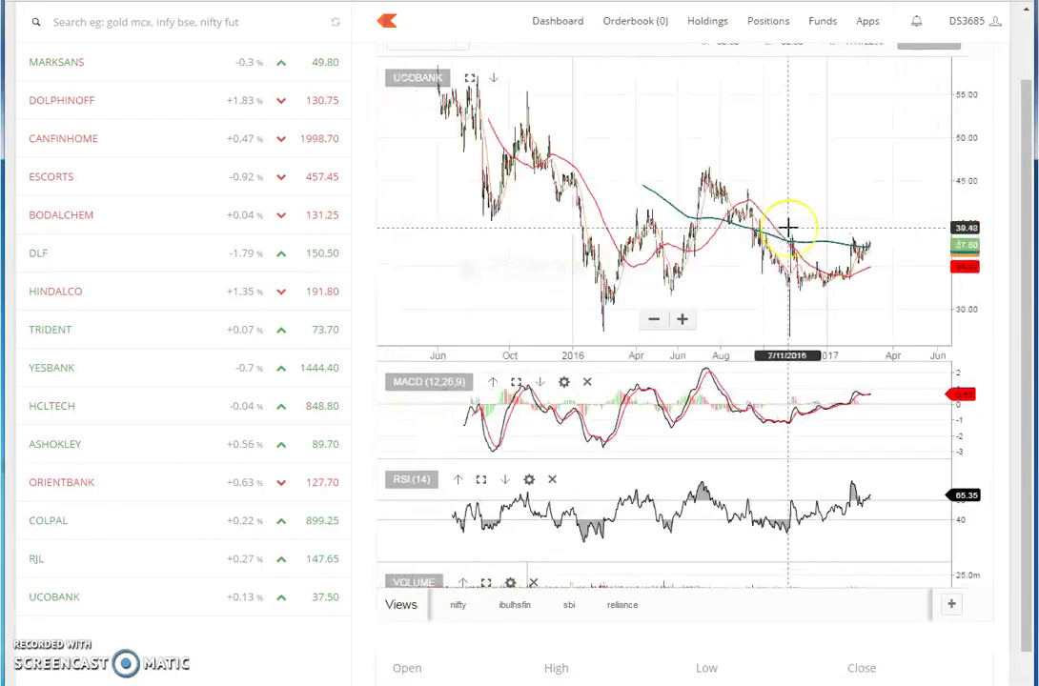
{"action": "scroll", "coordinate": [787, 225], "scroll_direction": "down", "scroll_amount": 2}
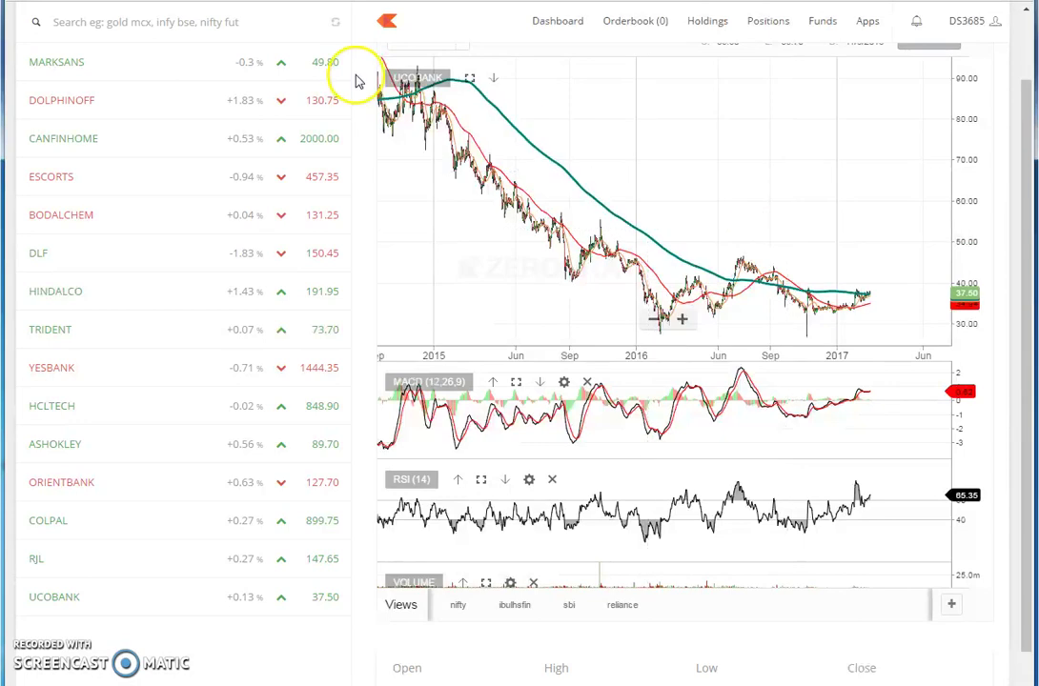
{"action": "left_click_drag", "start_coordinate": [598, 116], "coordinate": [844, 208]}
{"action": "scroll", "coordinate": [668, 231], "scroll_direction": "up", "scroll_amount": 3}
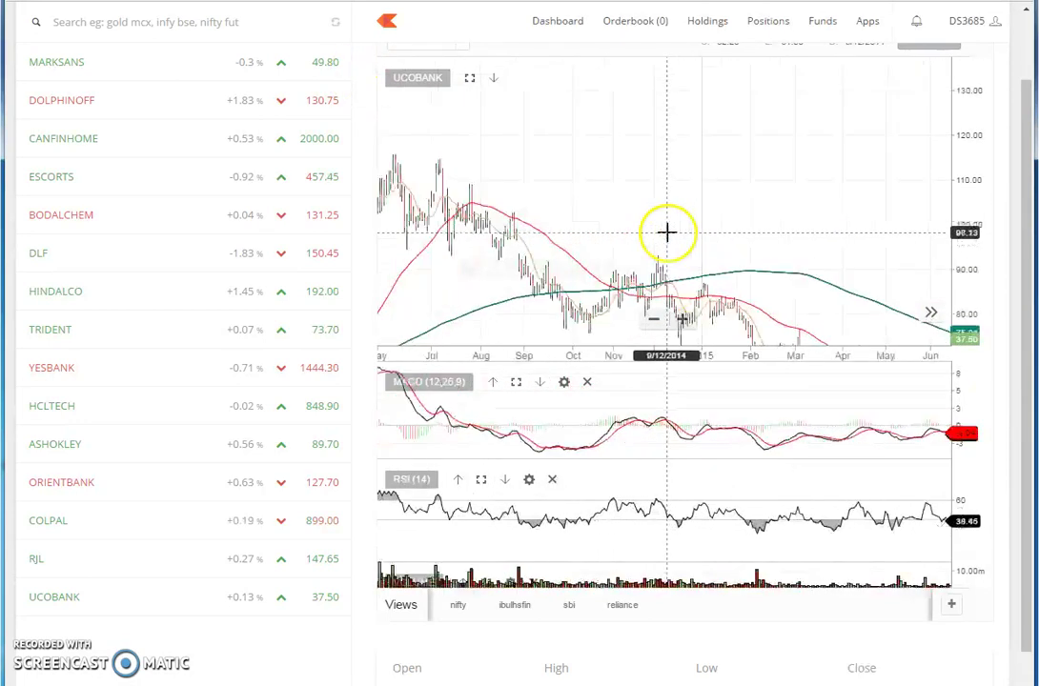
{"action": "left_click_drag", "start_coordinate": [668, 231], "coordinate": [643, 137]}
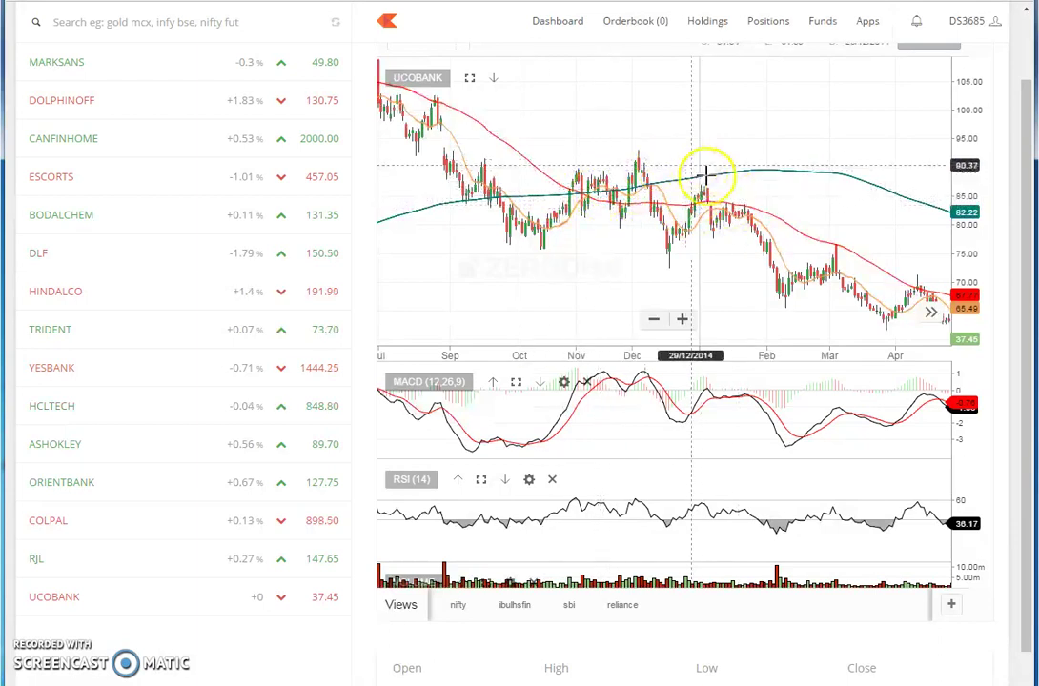
Step: Trace UCOBANK's price against the 10-, 50- and 200-period moving averages from early 2015 to June 2016
{"action": "left_click_drag", "start_coordinate": [893, 301], "coordinate": [595, 232]}
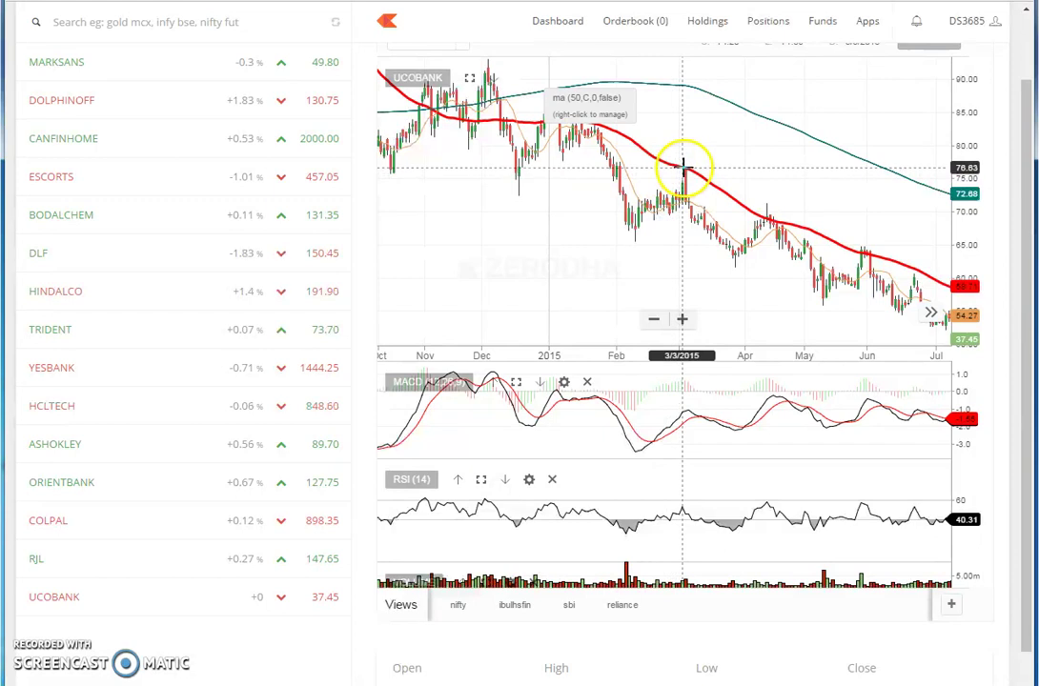
{"action": "left_click_drag", "start_coordinate": [798, 243], "coordinate": [591, 264]}
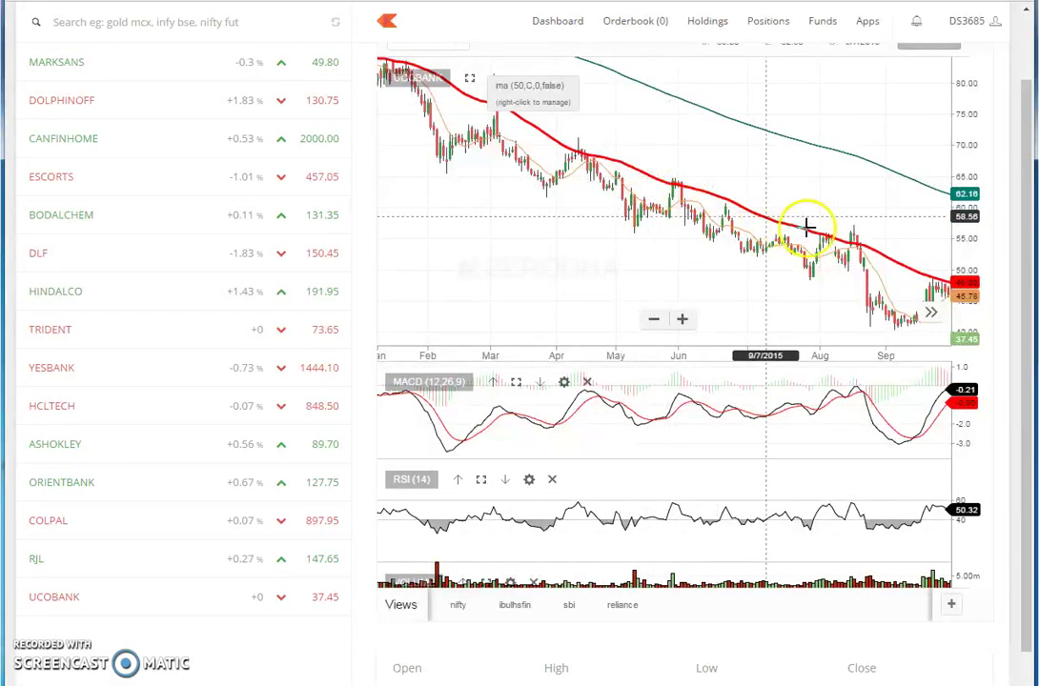
{"action": "left_click_drag", "start_coordinate": [869, 259], "coordinate": [684, 296]}
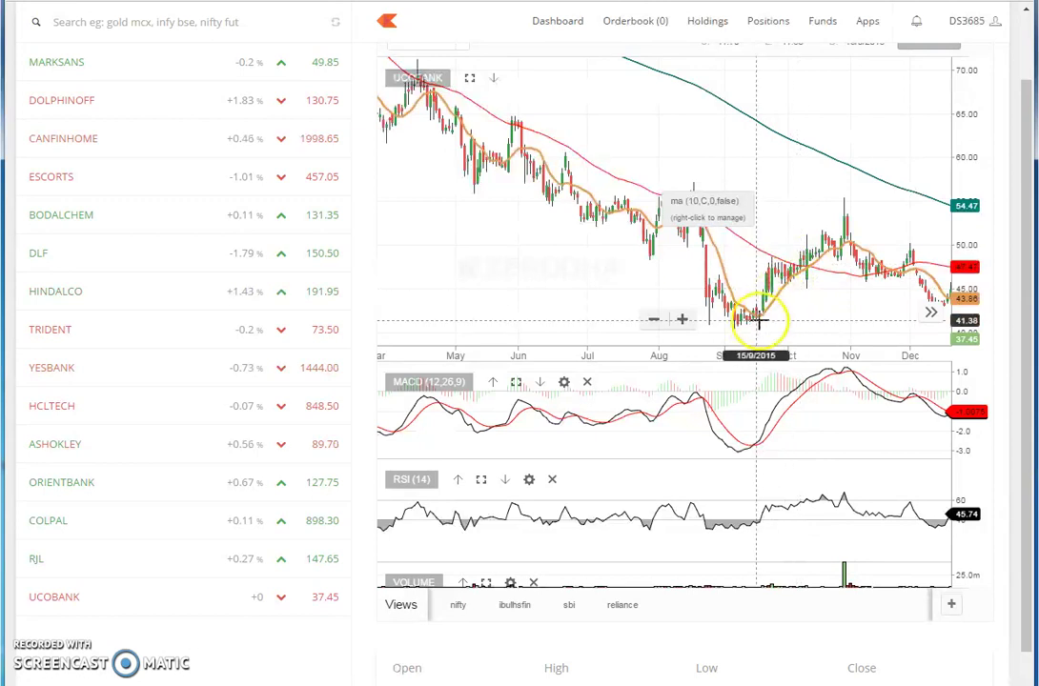
{"action": "left_click_drag", "start_coordinate": [856, 288], "coordinate": [647, 286]}
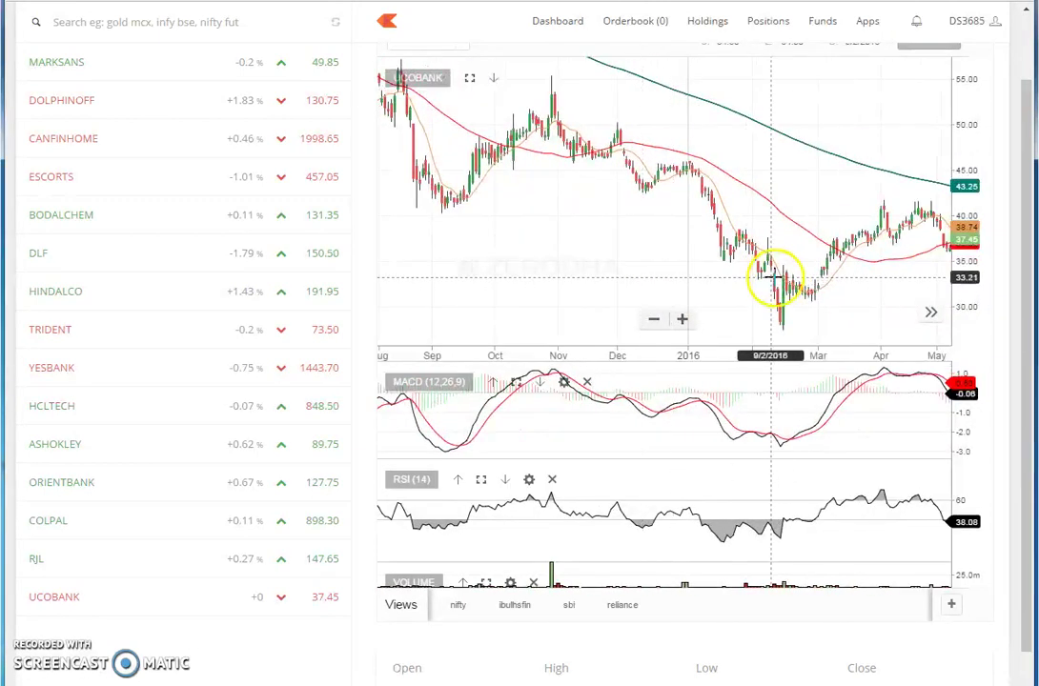
{"action": "left_click_drag", "start_coordinate": [943, 297], "coordinate": [841, 301]}
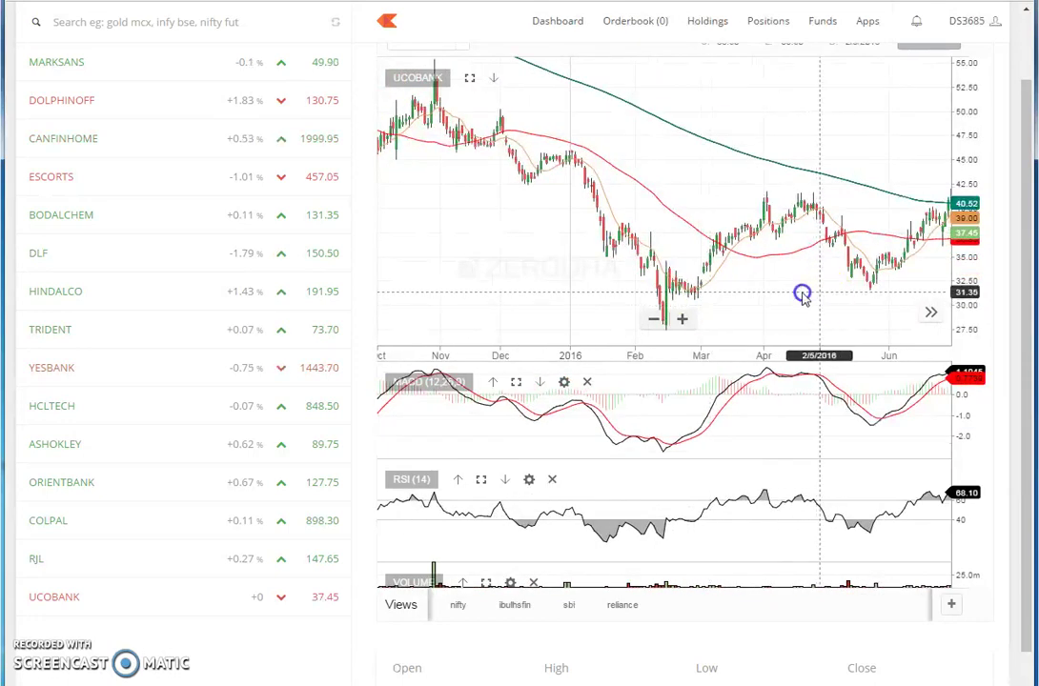
Step: Return the UCOBANK chart to the latest candles and examine the February 2017 price against its 50- and 200-period moving averages
{"action": "left_click", "coordinate": [929, 311]}
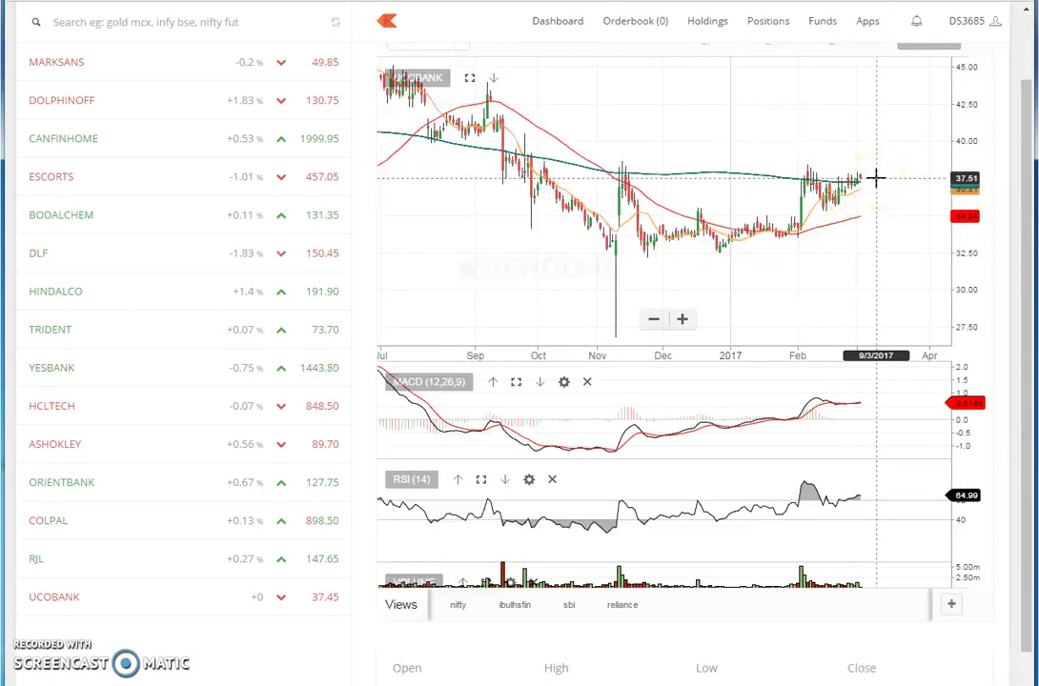
{"action": "scroll", "coordinate": [828, 225], "scroll_direction": "up", "scroll_amount": 3}
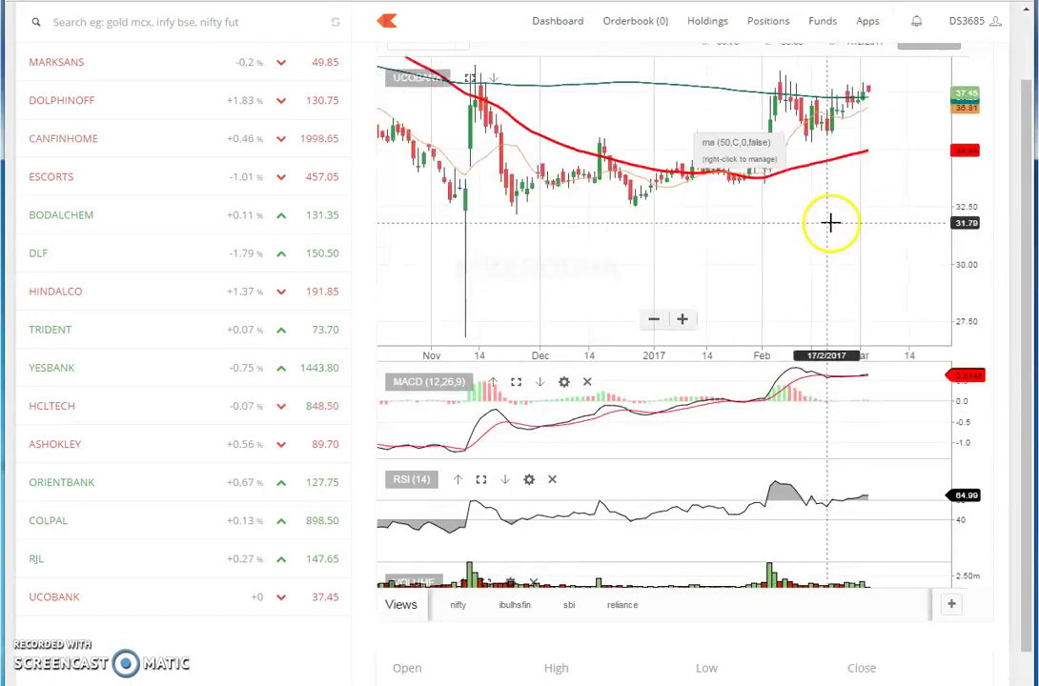
{"action": "scroll", "coordinate": [829, 223], "scroll_direction": "up", "scroll_amount": 2}
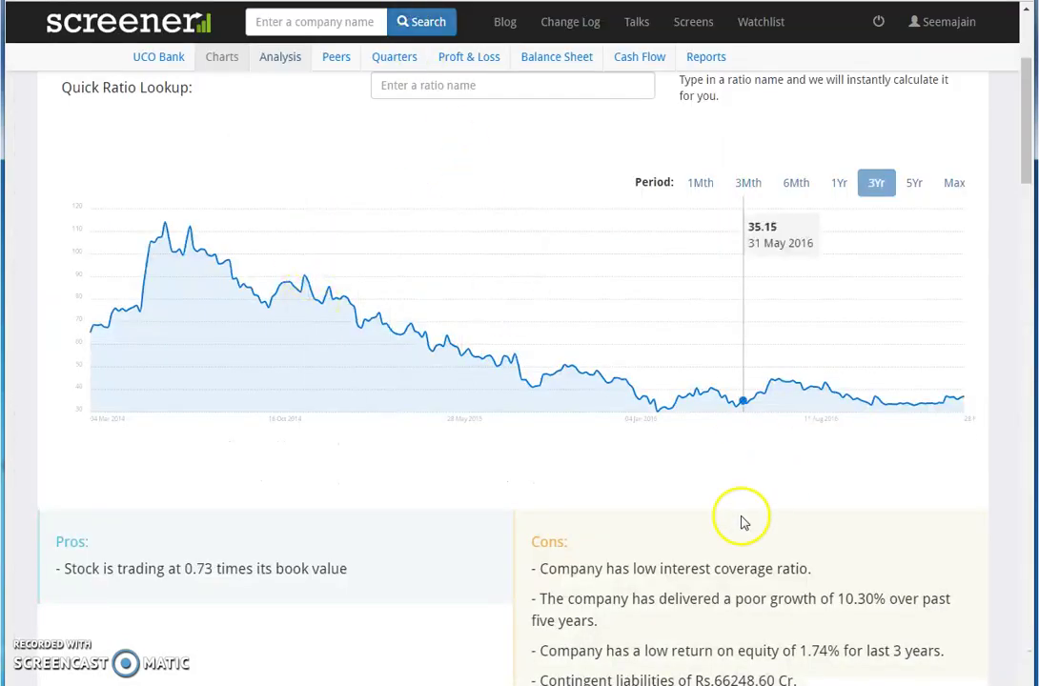
Step: Switch to UCO Bank's page on Screener and review its key ratios, three-year price chart, pros and cons
{"action": "scroll", "coordinate": [436, 382], "scroll_direction": "down", "scroll_amount": 5}
{"action": "scroll", "coordinate": [438, 385], "scroll_direction": "up", "scroll_amount": 3}
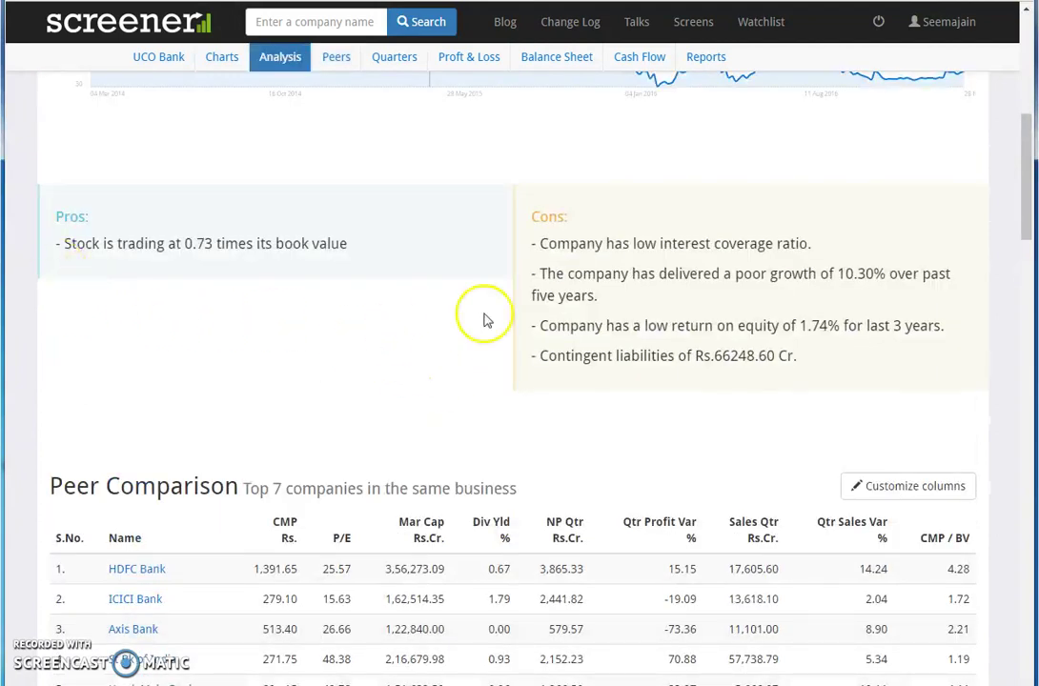
{"action": "scroll", "coordinate": [376, 284], "scroll_direction": "up", "scroll_amount": 6}
{"action": "scroll", "coordinate": [390, 280], "scroll_direction": "up", "scroll_amount": 2}
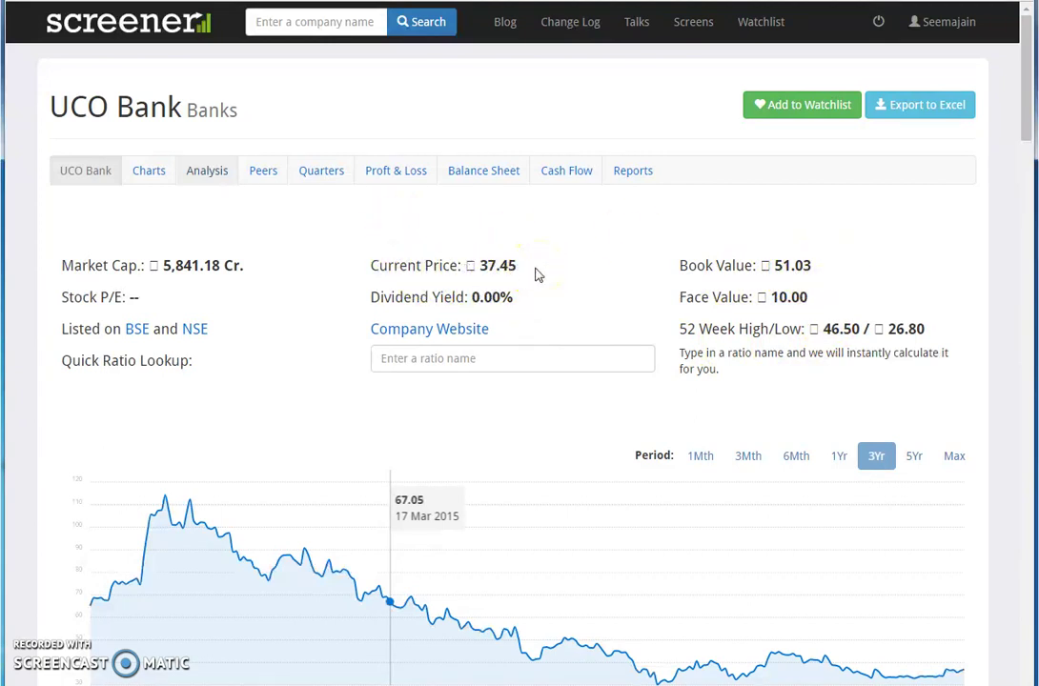
{"action": "scroll", "coordinate": [648, 440], "scroll_direction": "down", "scroll_amount": 1}
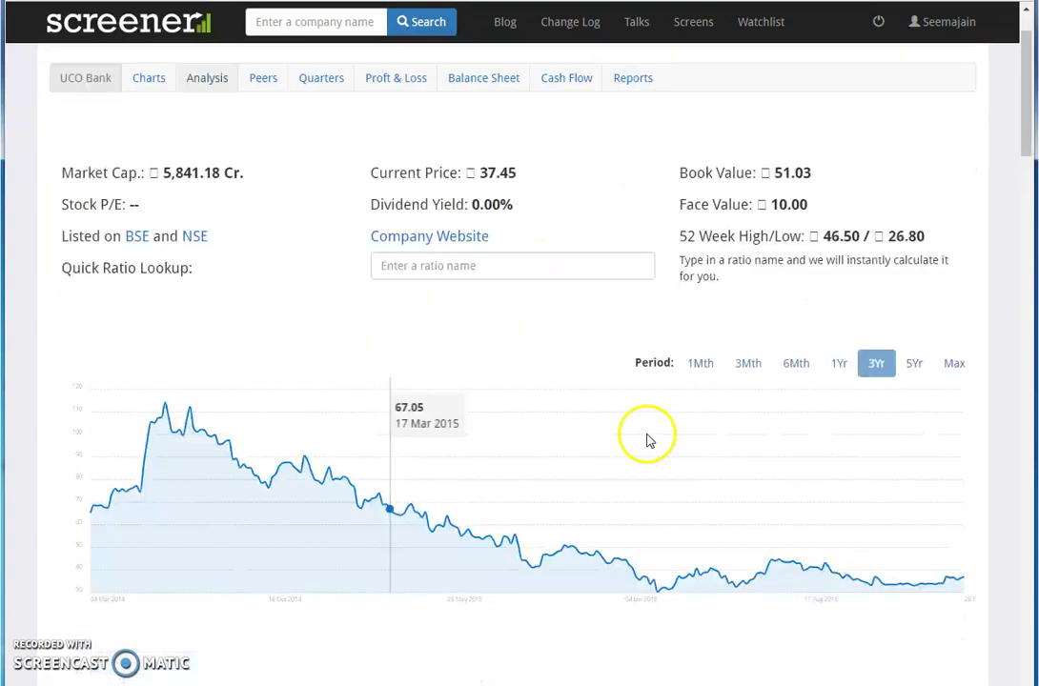
{"action": "scroll", "coordinate": [648, 434], "scroll_direction": "down", "scroll_amount": 8}
{"action": "scroll", "coordinate": [651, 386], "scroll_direction": "up", "scroll_amount": 4}
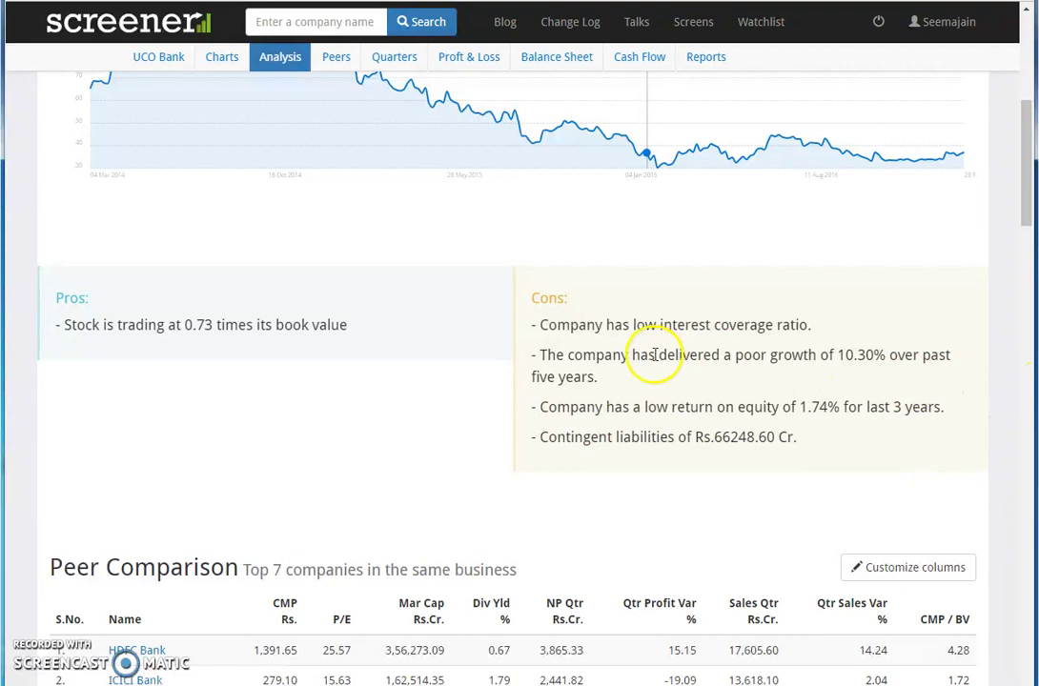
Step: Review UCO Bank's peer comparison, quarterly results and annual results, checking the net profit figures
{"action": "scroll", "coordinate": [823, 424], "scroll_direction": "down", "scroll_amount": 5}
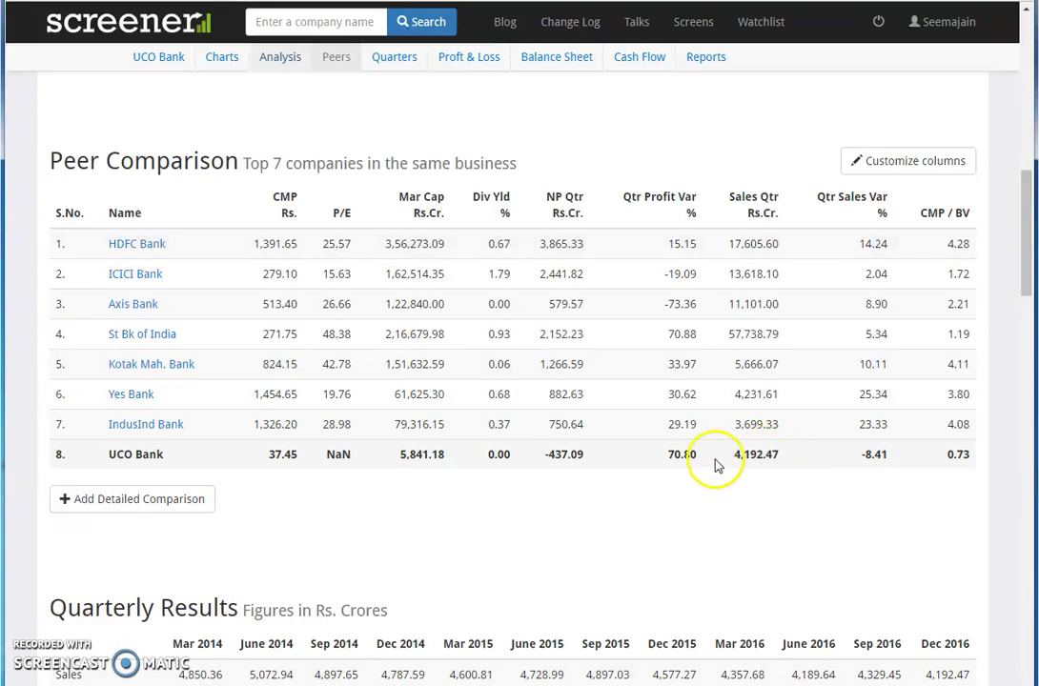
{"action": "scroll", "coordinate": [765, 453], "scroll_direction": "down", "scroll_amount": 7}
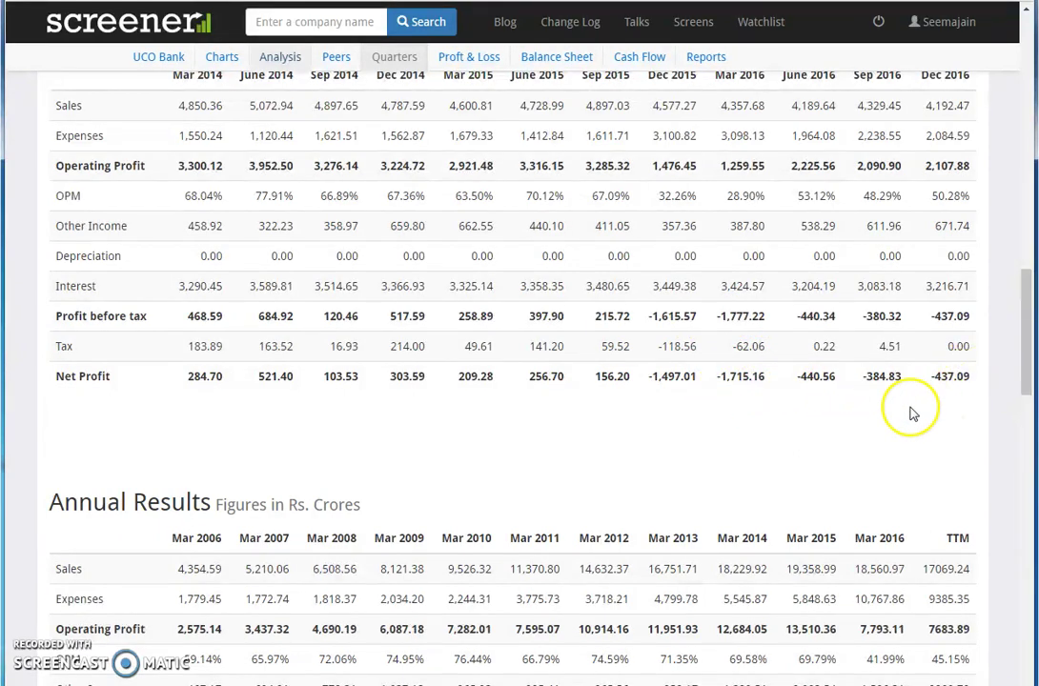
{"action": "scroll", "coordinate": [910, 412], "scroll_direction": "down", "scroll_amount": 4}
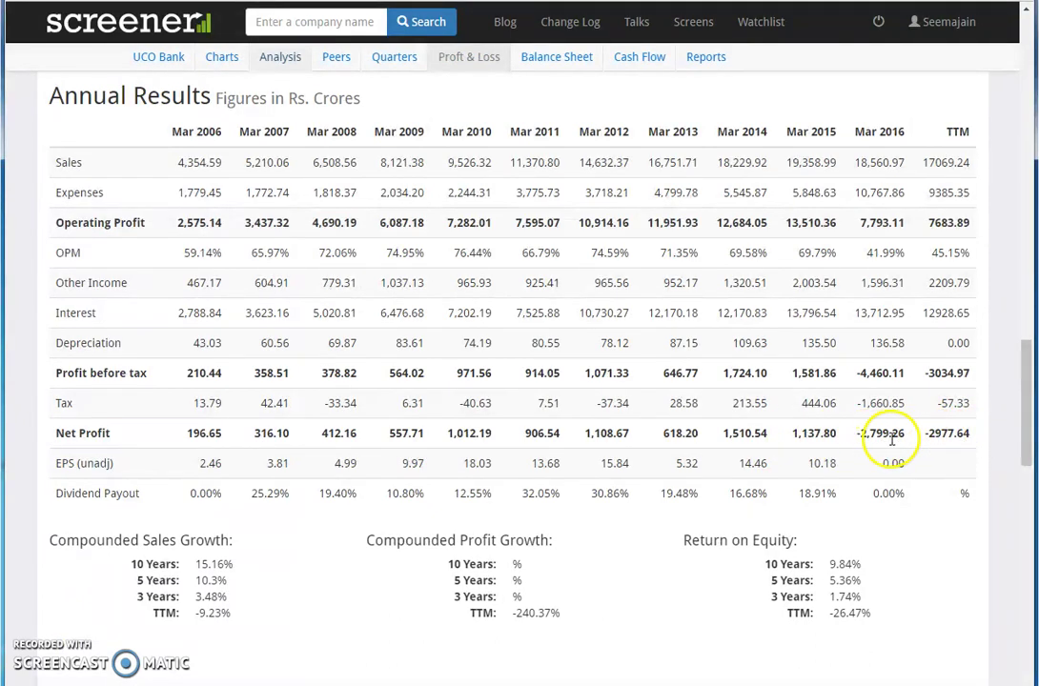
{"action": "scroll", "coordinate": [896, 452], "scroll_direction": "up", "scroll_amount": 10}
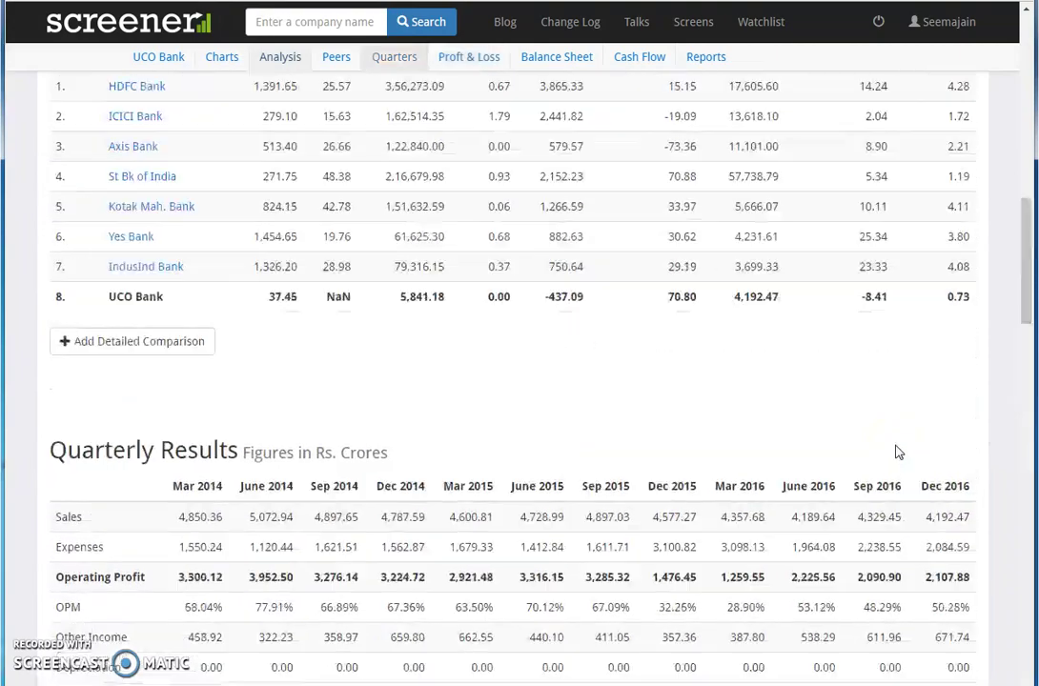
{"action": "scroll", "coordinate": [896, 452], "scroll_direction": "up", "scroll_amount": 5}
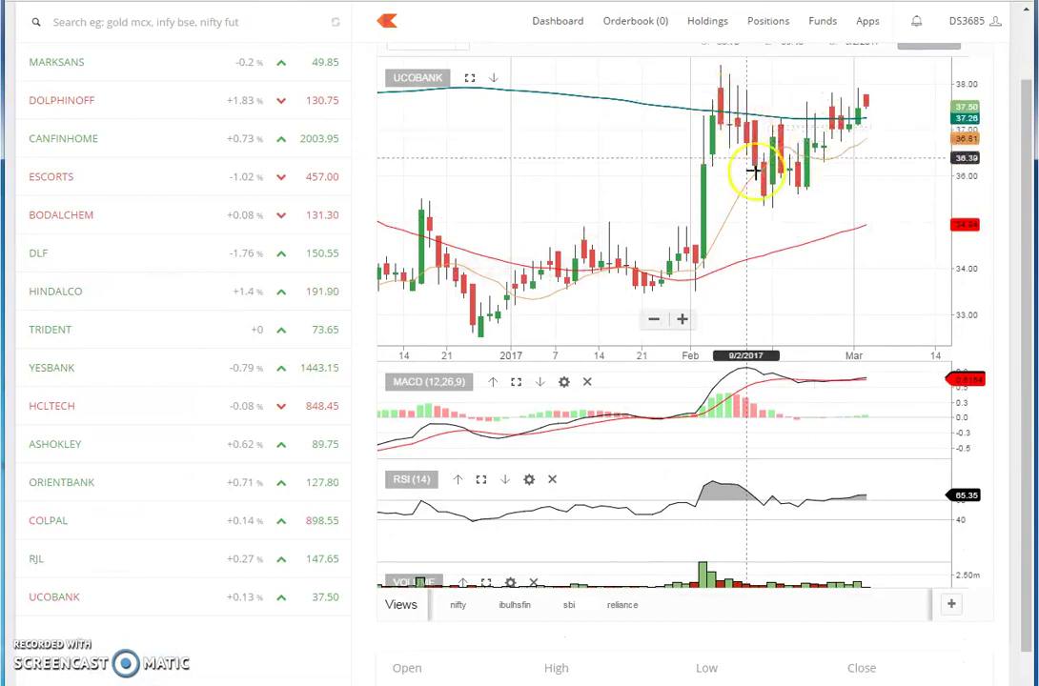
Step: Switch back to Zerodha Kite and examine UCOBANK's candles from February to March 2017 around the 200-period moving average
{"action": "scroll", "coordinate": [752, 166], "scroll_direction": "down", "scroll_amount": 5}
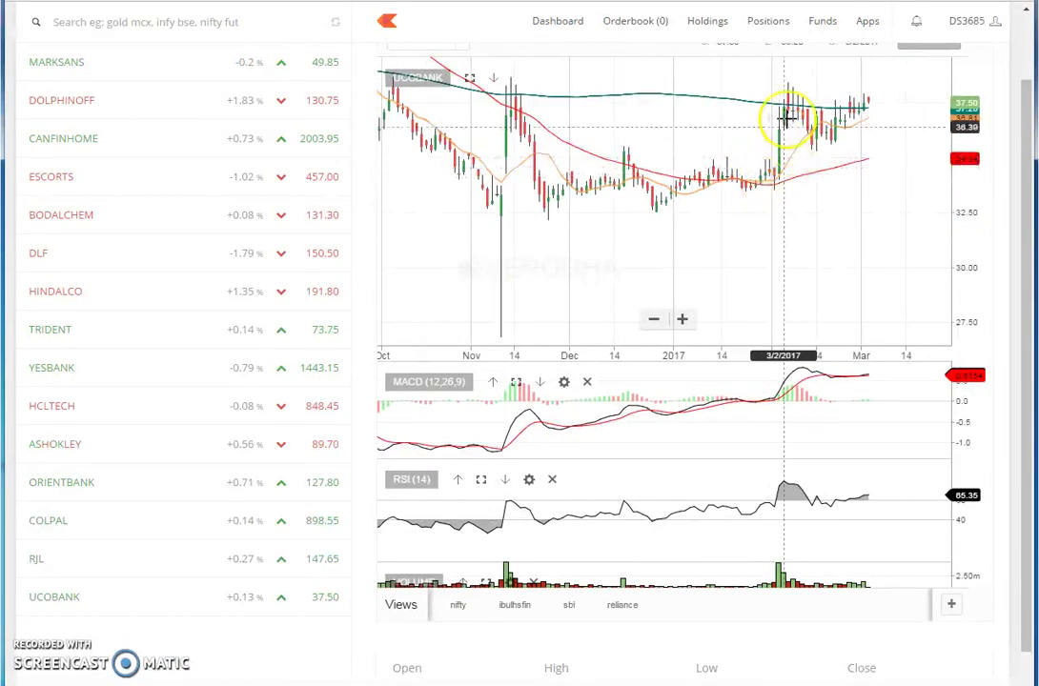
{"action": "scroll", "coordinate": [791, 134], "scroll_direction": "up", "scroll_amount": 5}
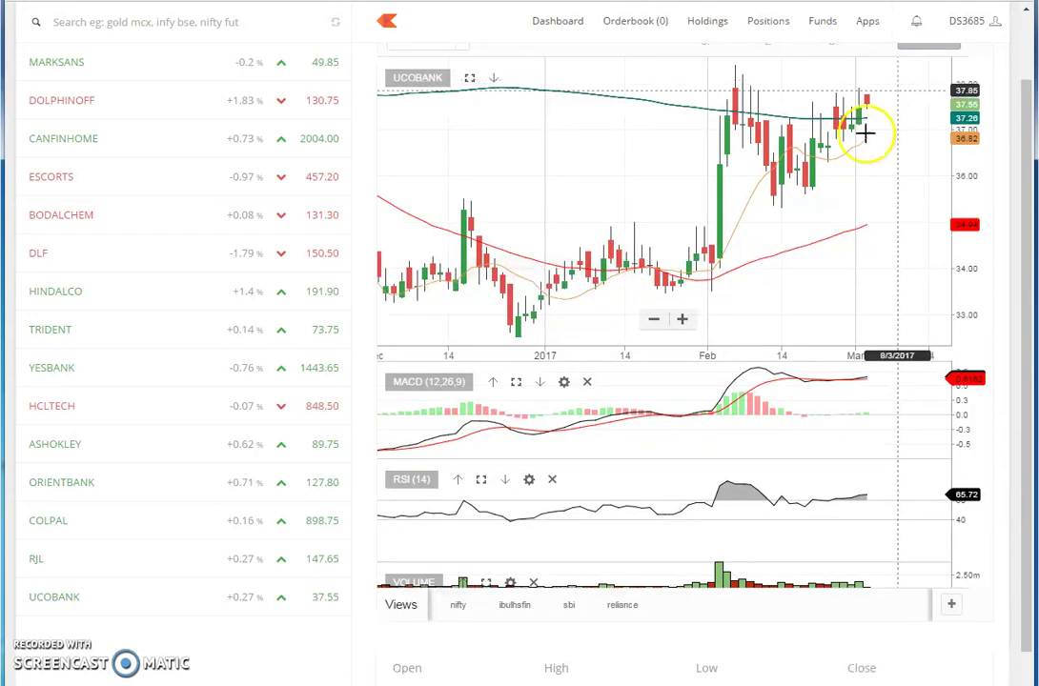
{"action": "scroll", "coordinate": [834, 111], "scroll_direction": "up", "scroll_amount": 3}
{"action": "scroll", "coordinate": [831, 122], "scroll_direction": "down", "scroll_amount": 2}
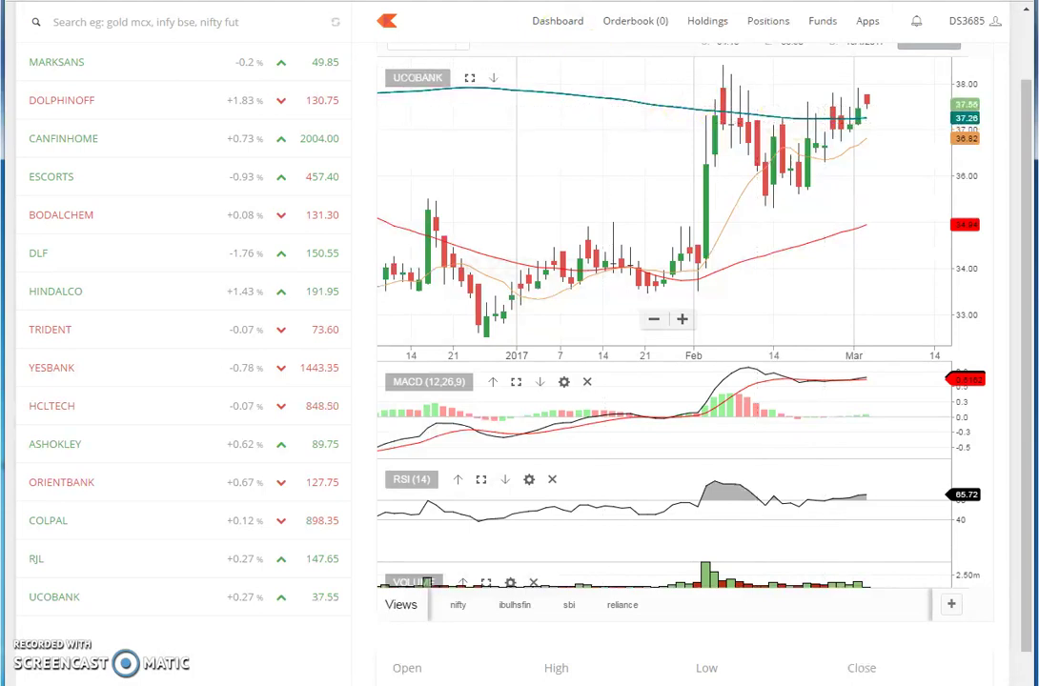
Step: Switch to NSE Guide, reopen the list of stocks crossing their moving average, and look through it down to Vipul Limited
{"action": "key", "text": "ctrl+Tab"}
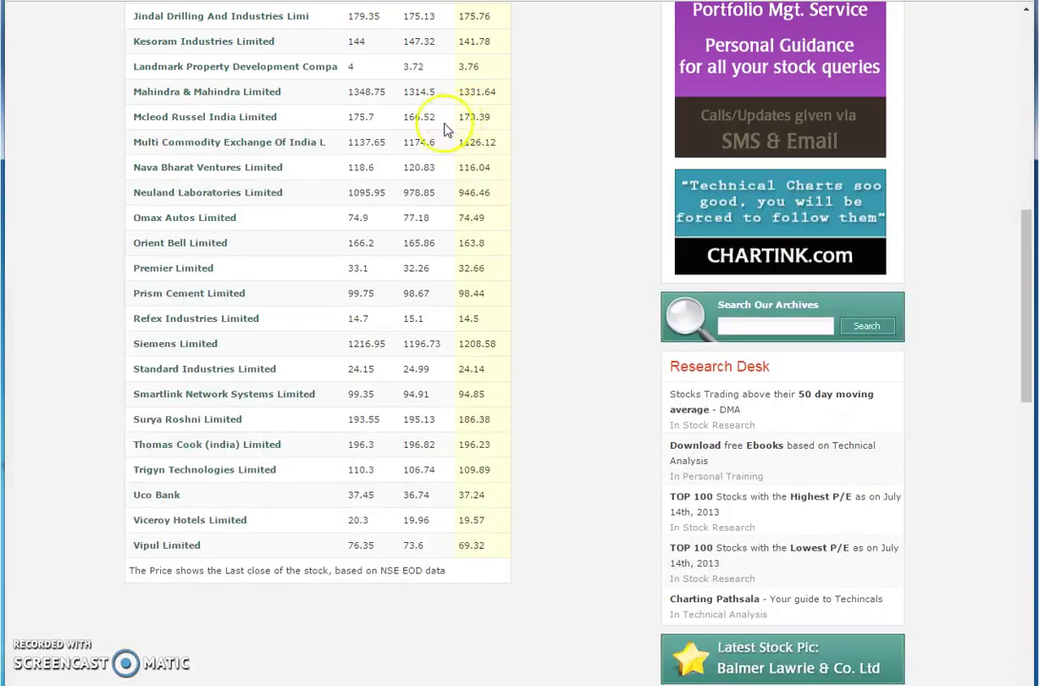
{"action": "scroll", "coordinate": [446, 128], "scroll_direction": "up", "scroll_amount": 8}
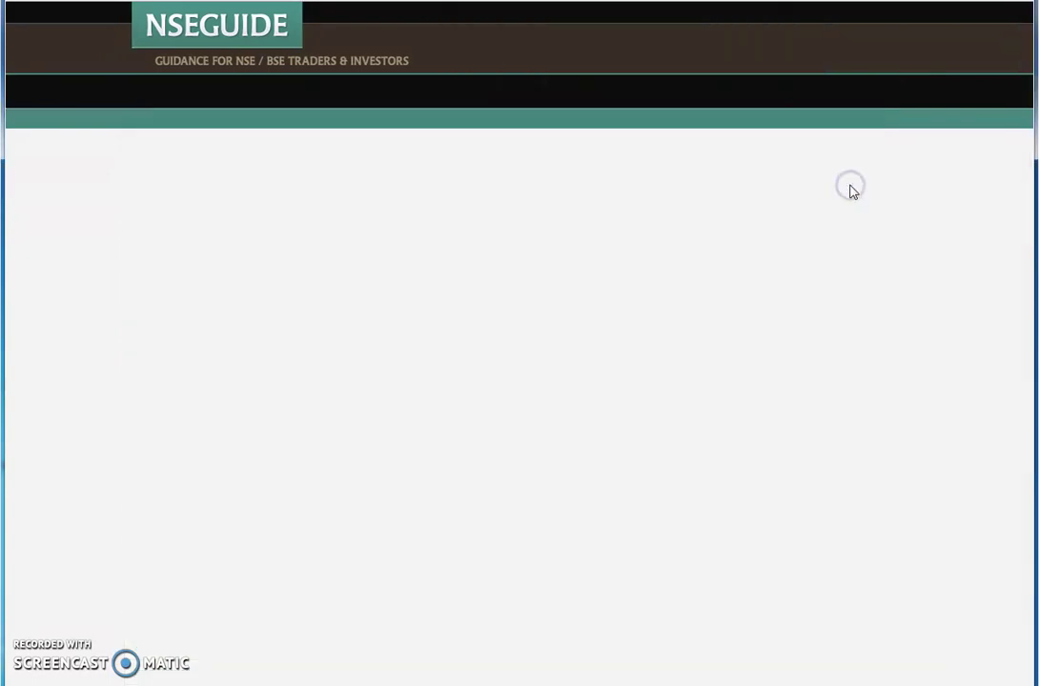
{"action": "left_click", "coordinate": [318, 431]}
{"action": "scroll", "coordinate": [338, 395], "scroll_direction": "down", "scroll_amount": 10}
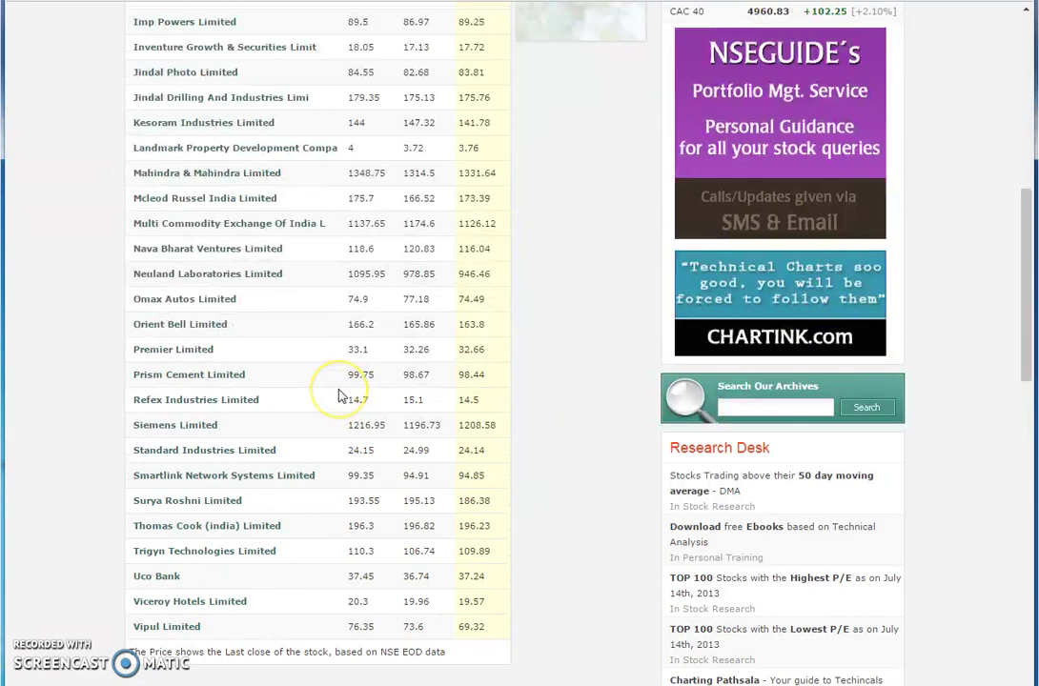
{"action": "scroll", "coordinate": [341, 395], "scroll_direction": "up", "scroll_amount": 4}
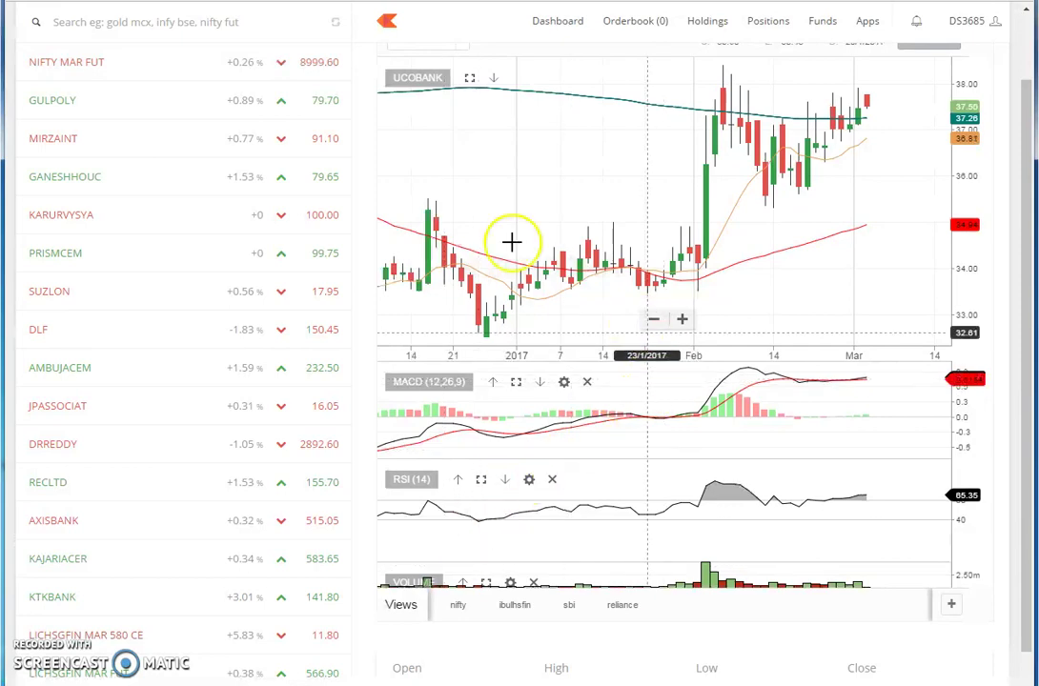
Step: Return to Zerodha Kite and examine UCOBANK's price around November 2016 against the 50- and 200-period moving averages
{"action": "scroll", "coordinate": [545, 184], "scroll_direction": "down", "scroll_amount": 5}
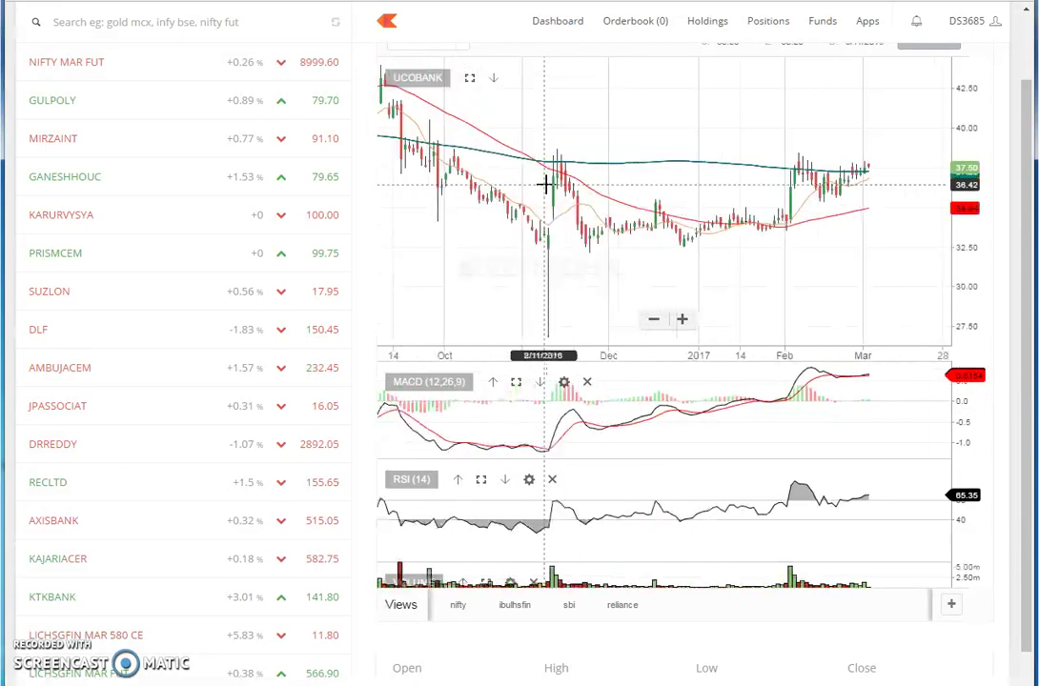
{"action": "scroll", "coordinate": [545, 184], "scroll_direction": "up", "scroll_amount": 3}
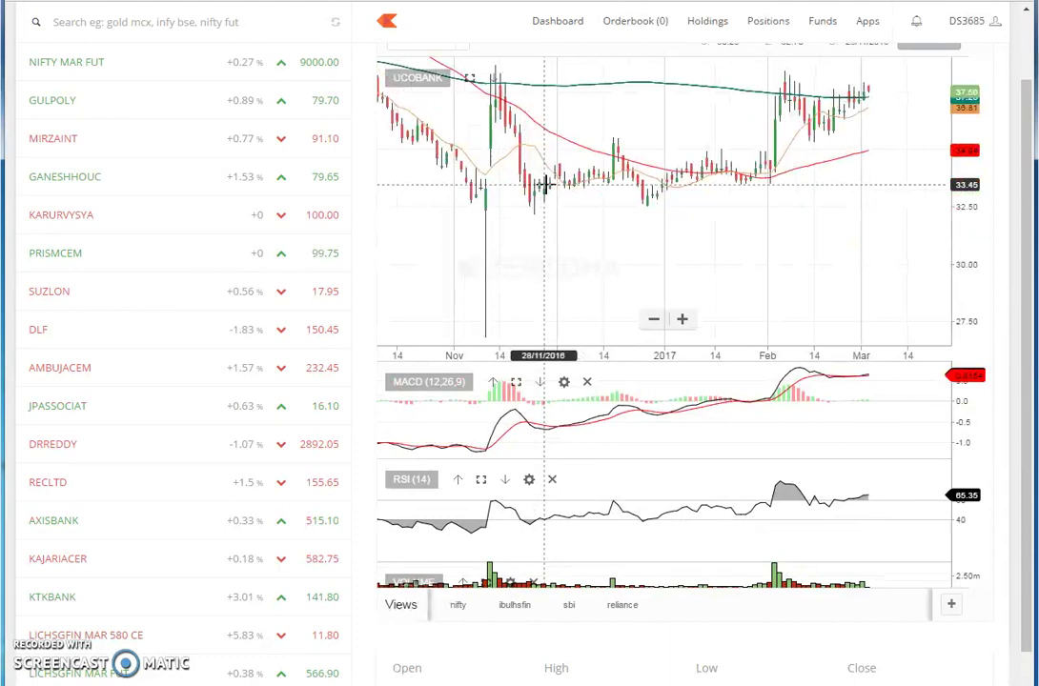